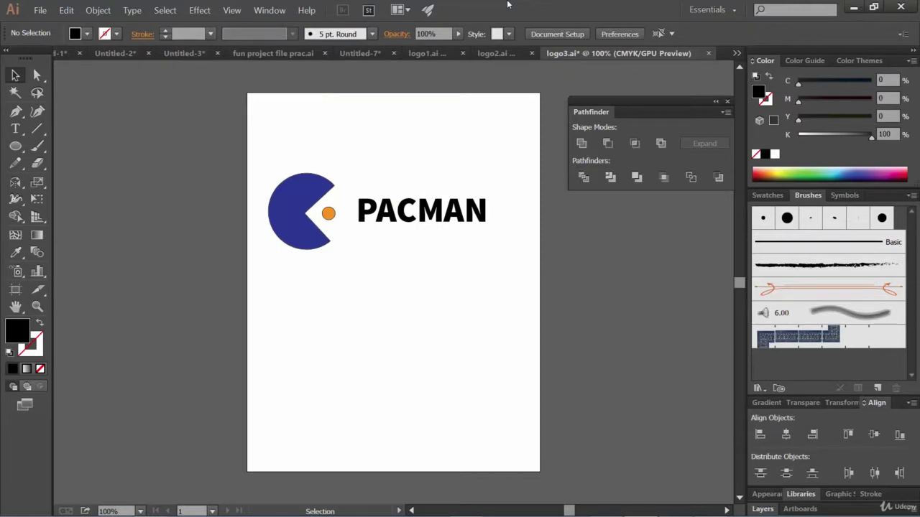
- Create a new blank document, Untitled-19
left_click(40, 10)
left_click(45, 23)
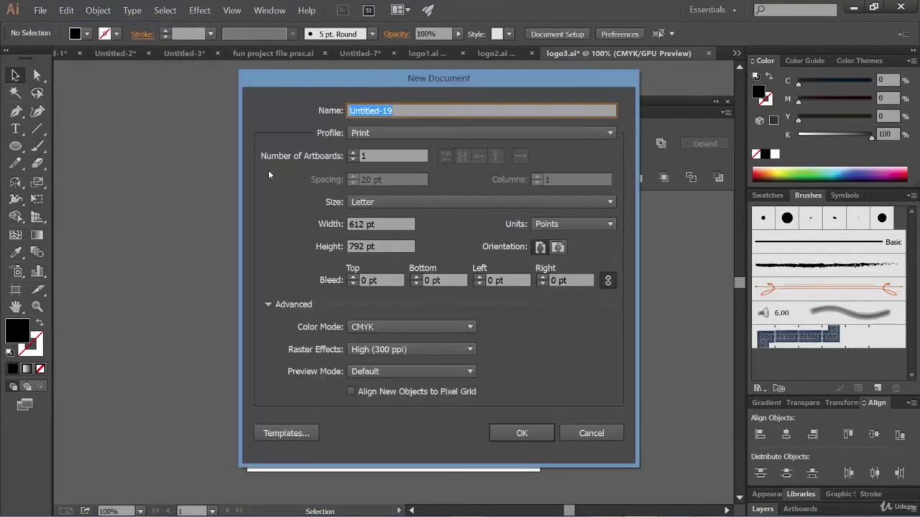
left_click(546, 434)
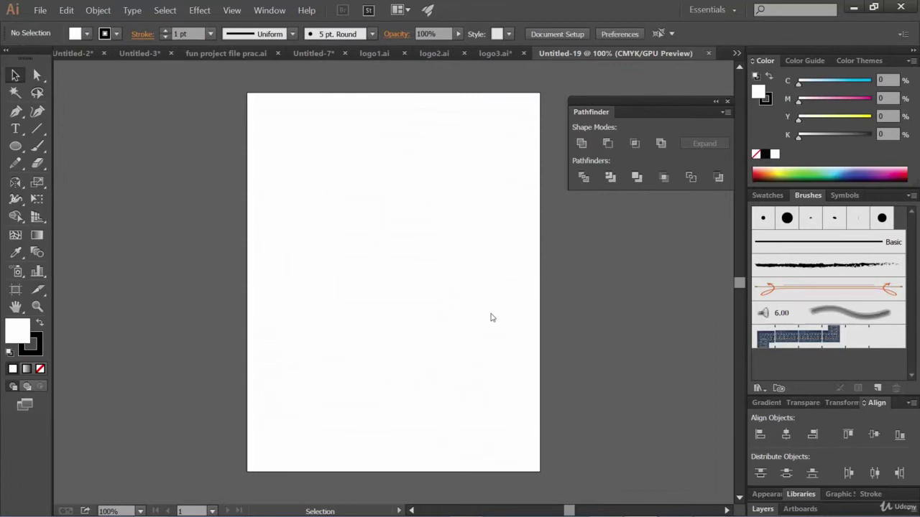
- Draw a trial pill-shaped rounded rectangle on the artboard with the Rounded Rectangle tool
left_click(16, 148)
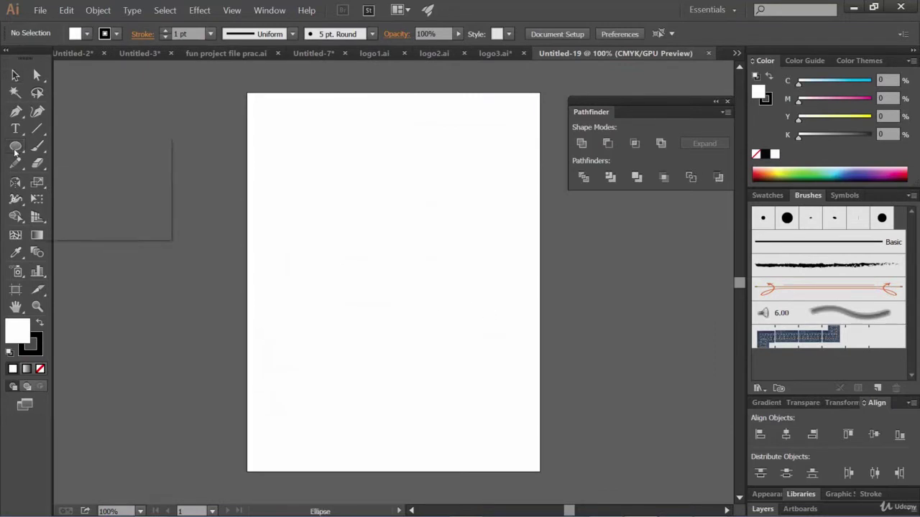
left_click(100, 164)
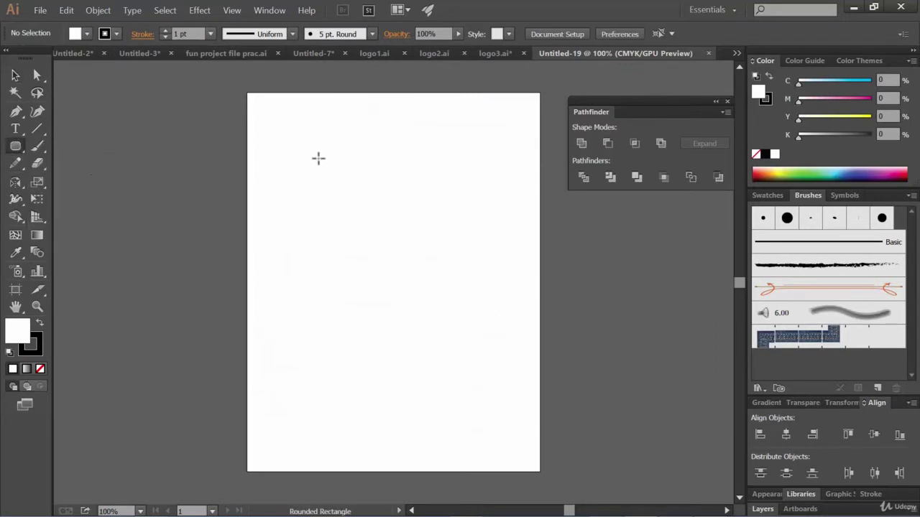
left_click_drag(295, 150, 509, 276)
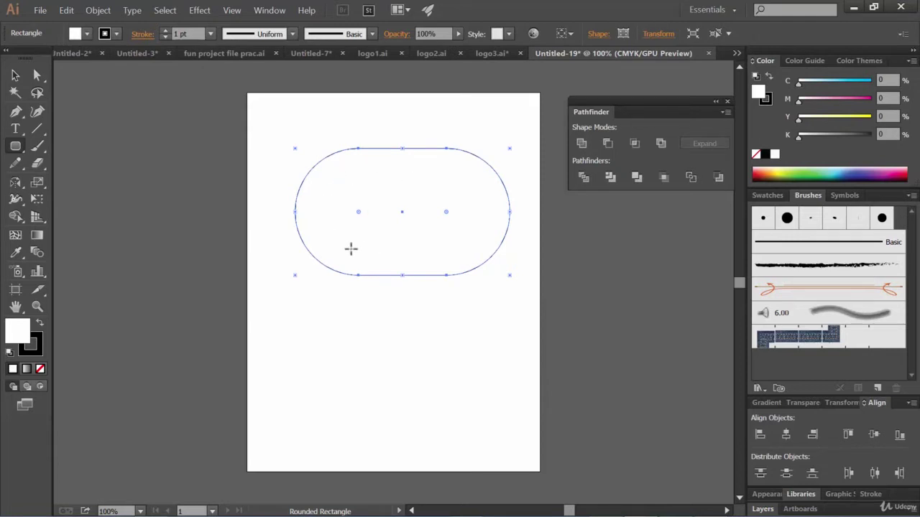
- Replace the trial shape with a 448 × 265 pt rounded rectangle with 20 pt corner radius
key("Delete")
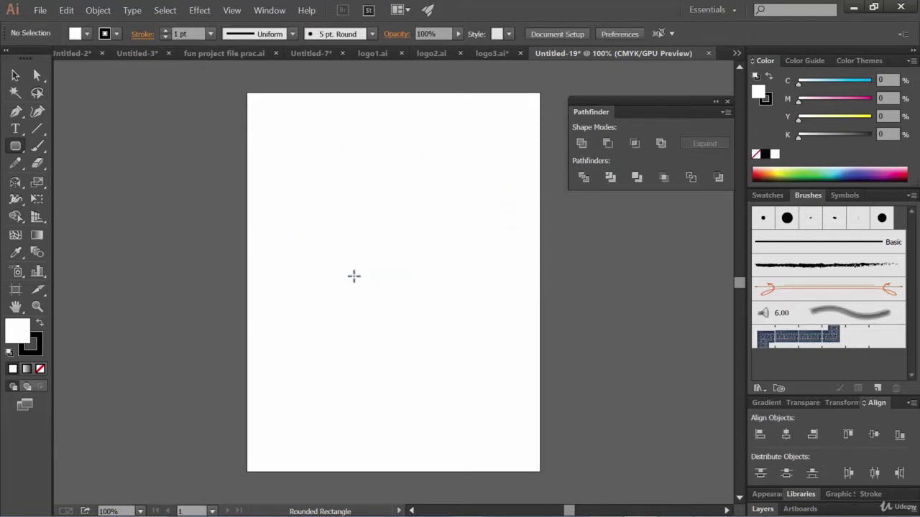
left_click(288, 180)
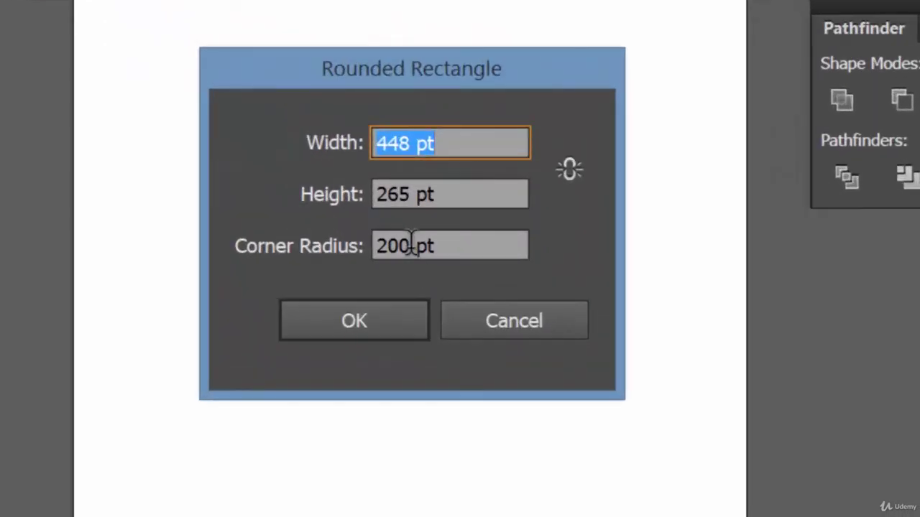
left_click(376, 244)
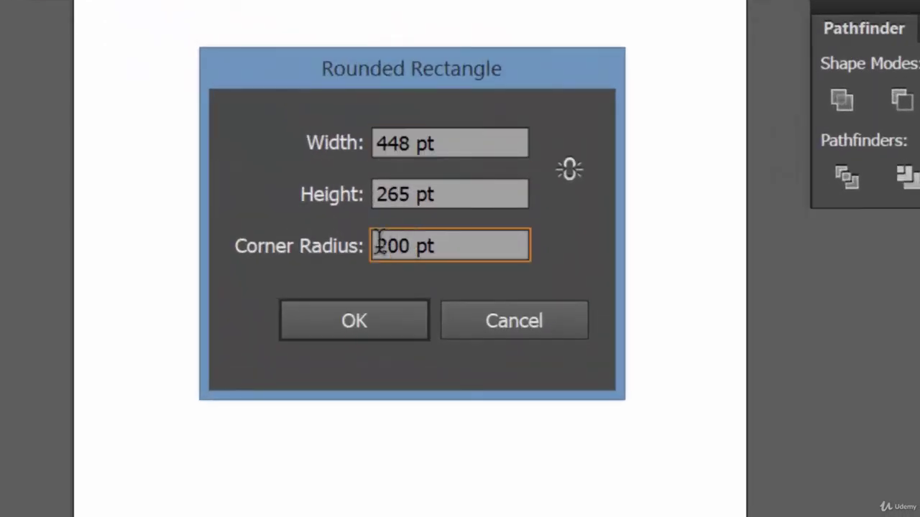
double_click(378, 246)
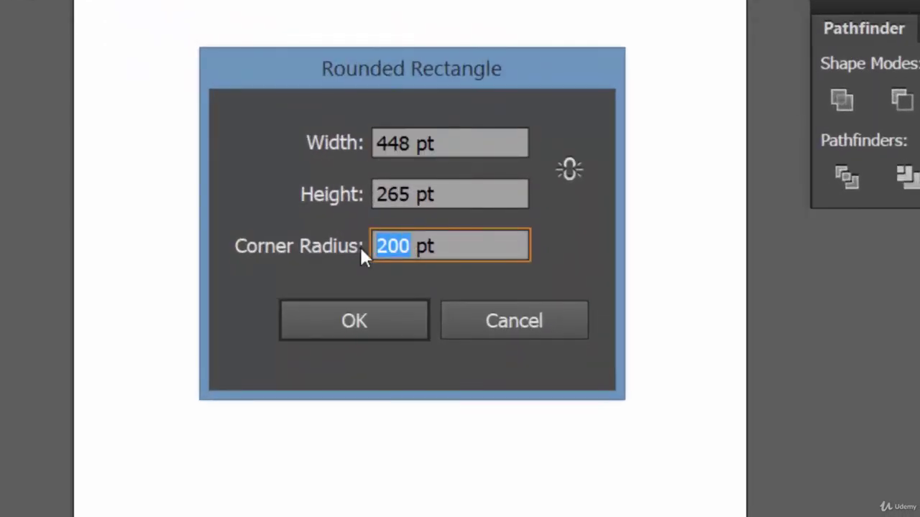
type("20")
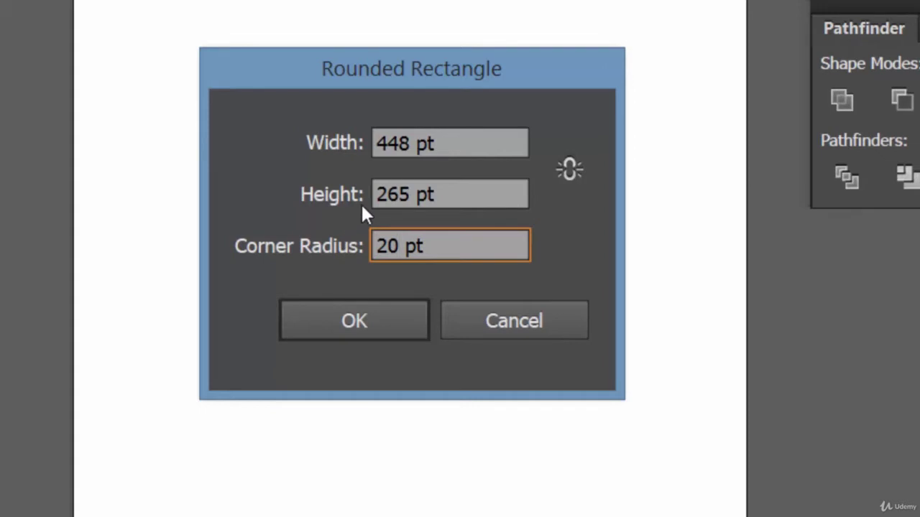
left_click(365, 318)
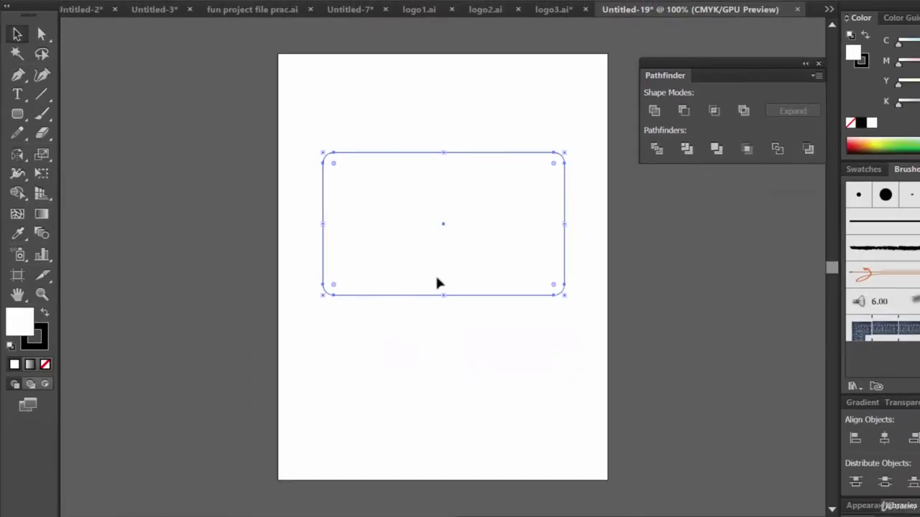
- Move the rectangle up, fill it black, and scale it to about 366.85 × 140 pt
left_click_drag(428, 219, 409, 182)
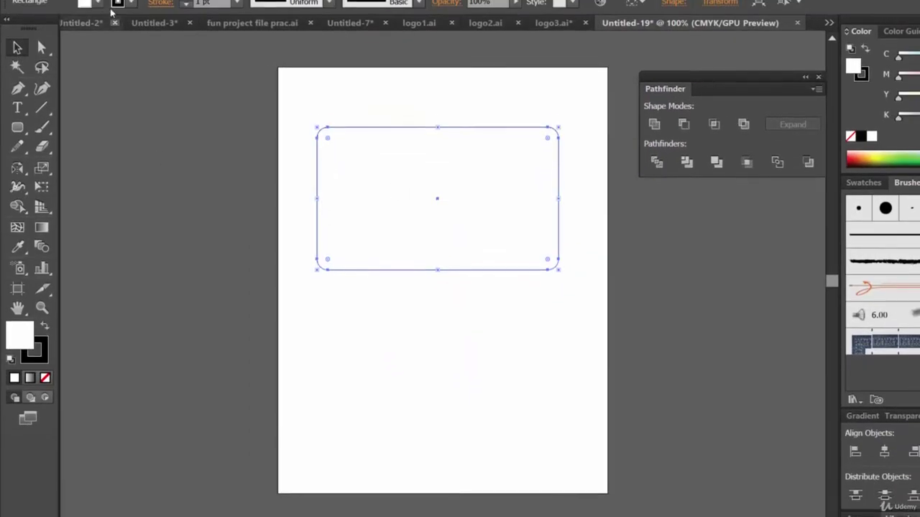
left_click(99, 0)
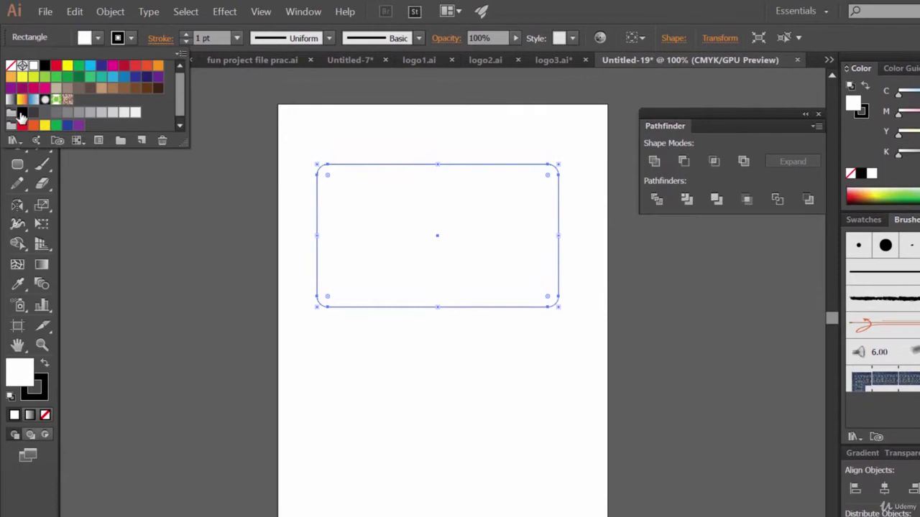
left_click(22, 101)
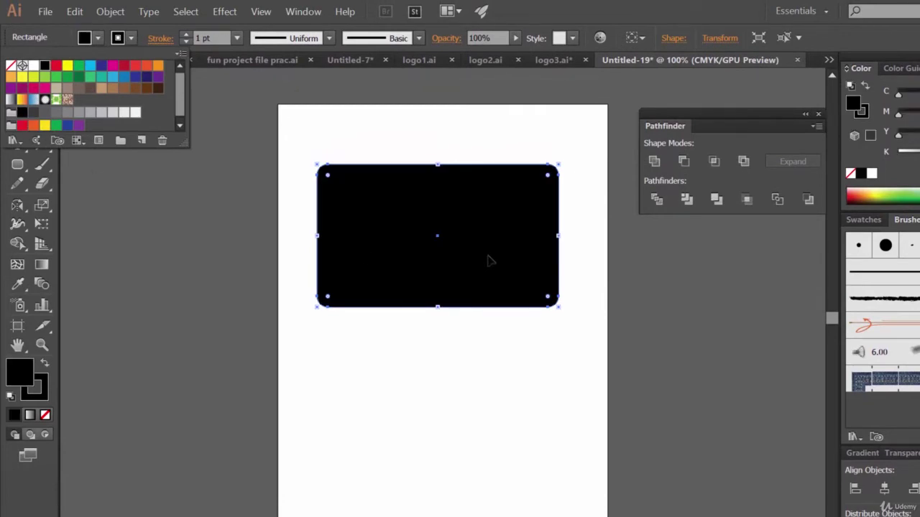
left_click(636, 55)
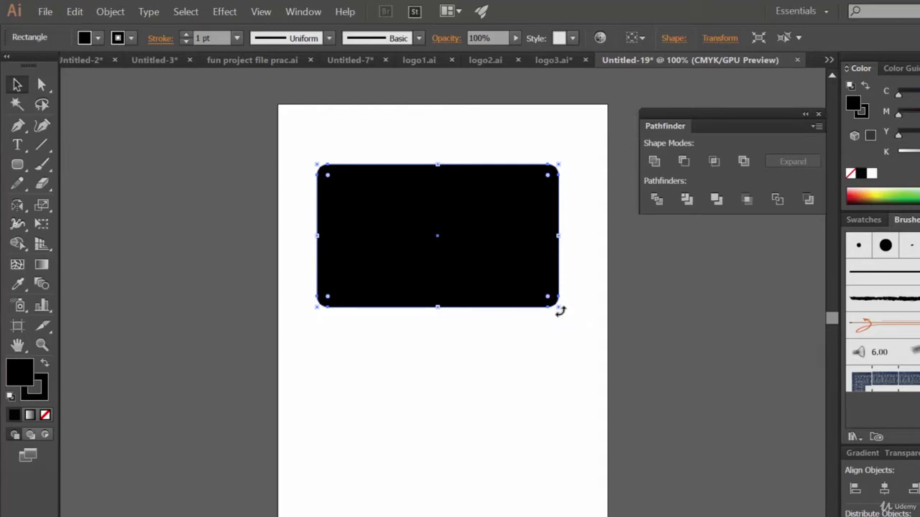
left_click_drag(561, 311, 538, 282)
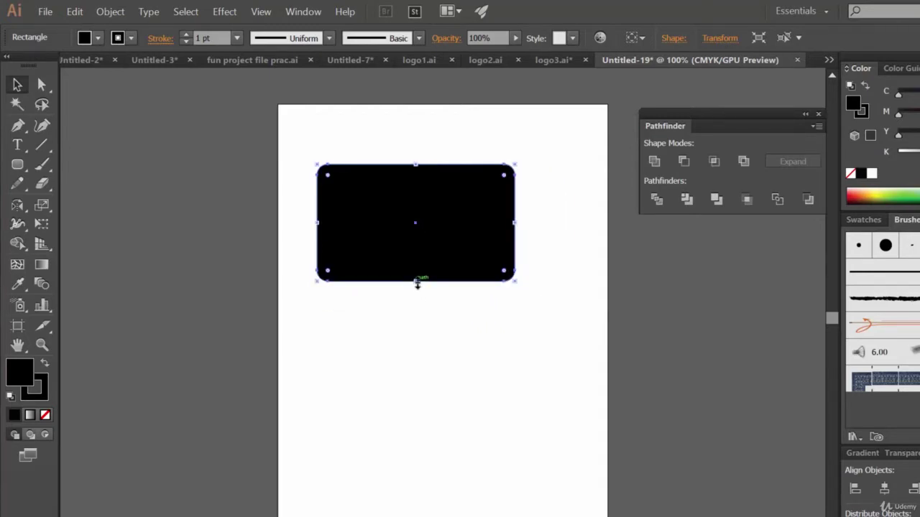
left_click_drag(416, 280, 417, 239)
- Shift the bar slightly, then add a ~71 pt black circle straddling its lower-left edge
left_click(450, 338)
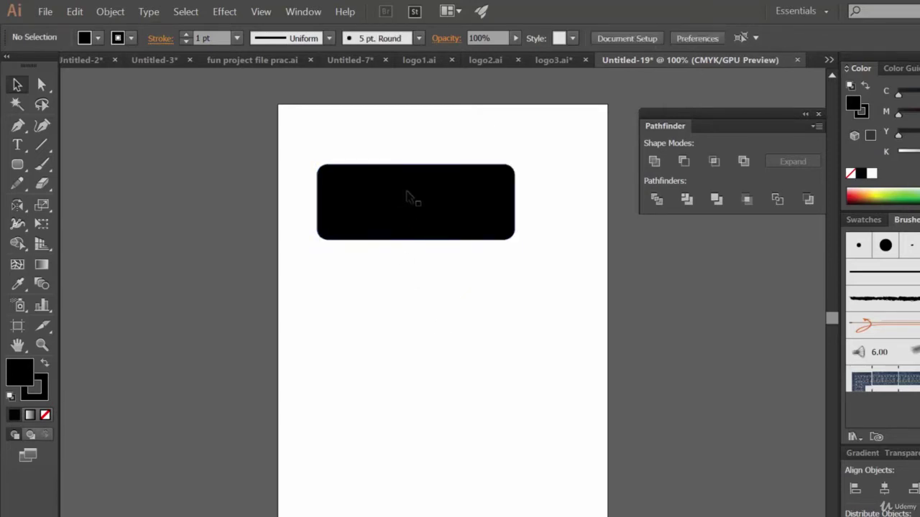
left_click_drag(411, 197, 429, 208)
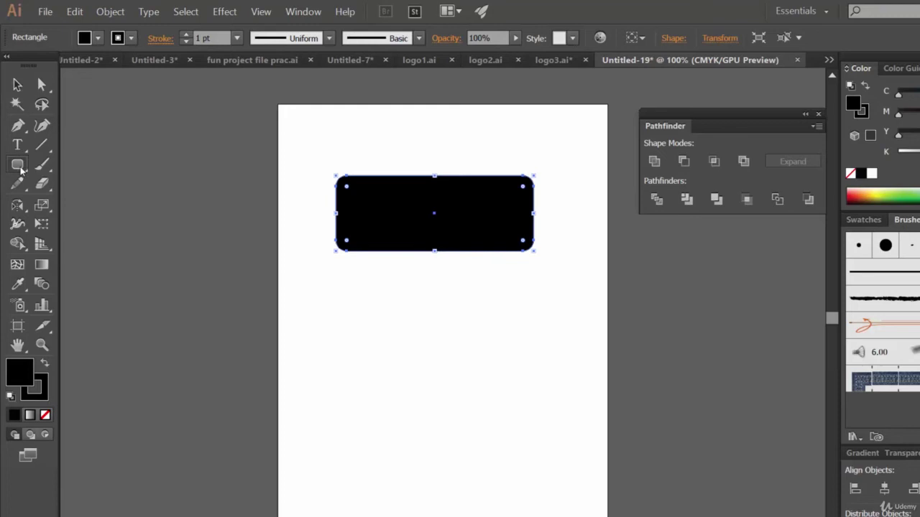
mouse_move(17, 164)
left_mouse_down()
mouse_move(71, 216)
mouse_move(79, 205)
left_mouse_up()
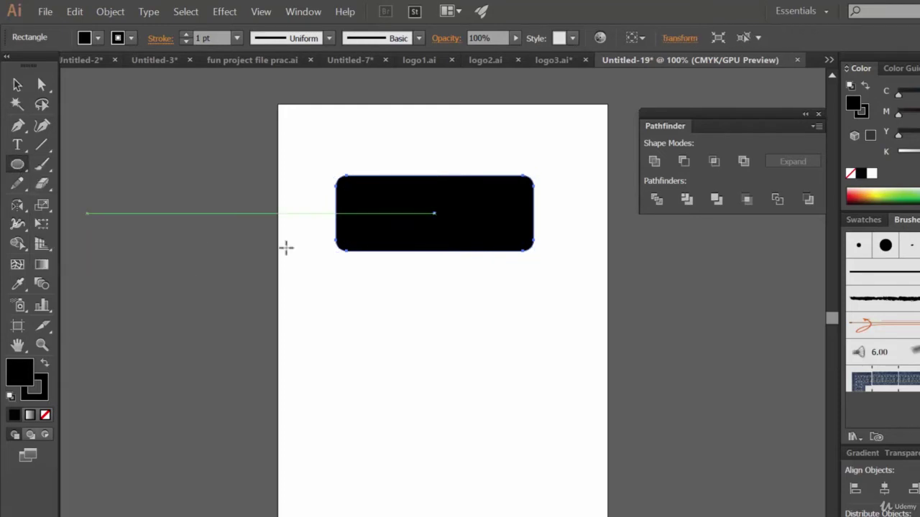
left_click_drag(375, 232, 402, 272)
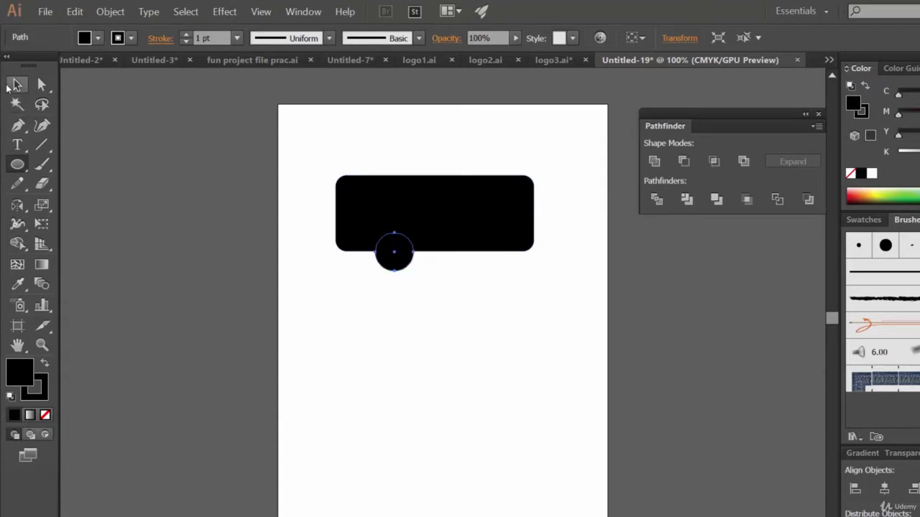
key("v")
key("shift+Left")
key("shift+Left")
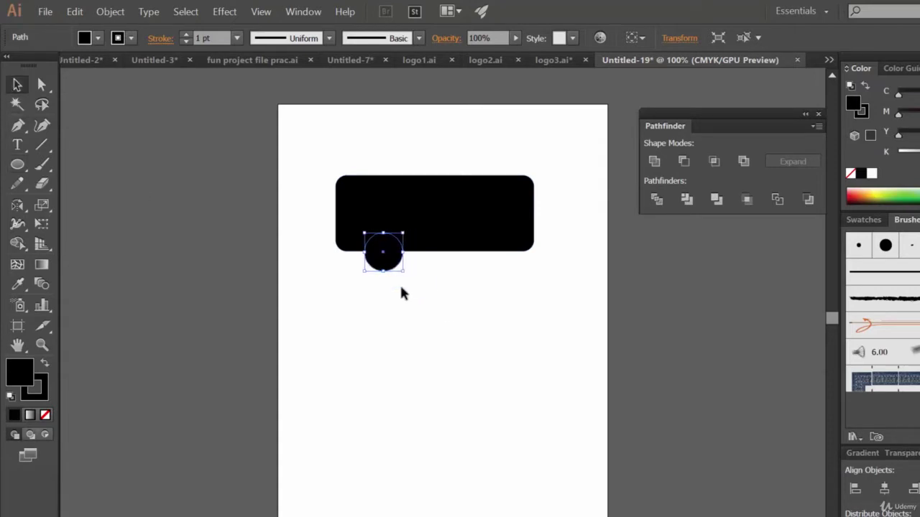
key("Right")
key("Right")
- Duplicate the wheel 160 pt to the right and nudge the copy slightly further right
left_click(20, 91)
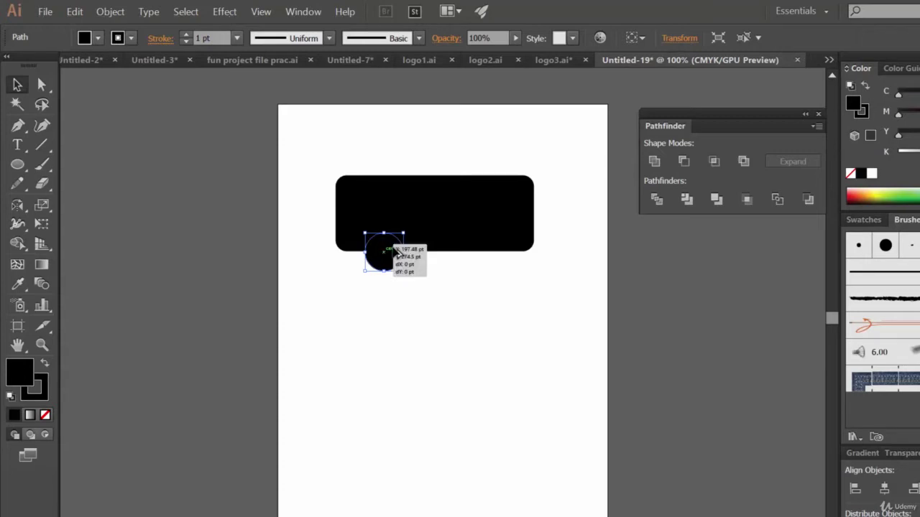
left_click_drag(384, 255, 486, 266)
left_click(525, 357)
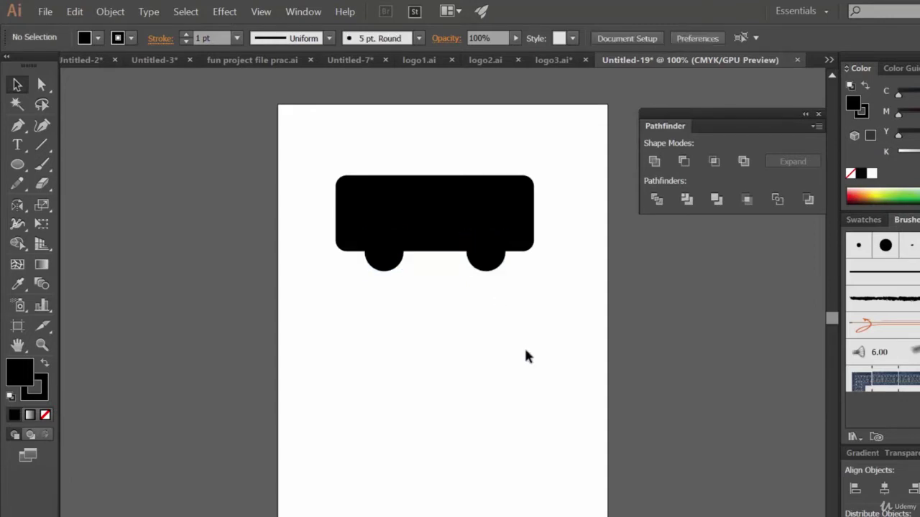
left_click(497, 264)
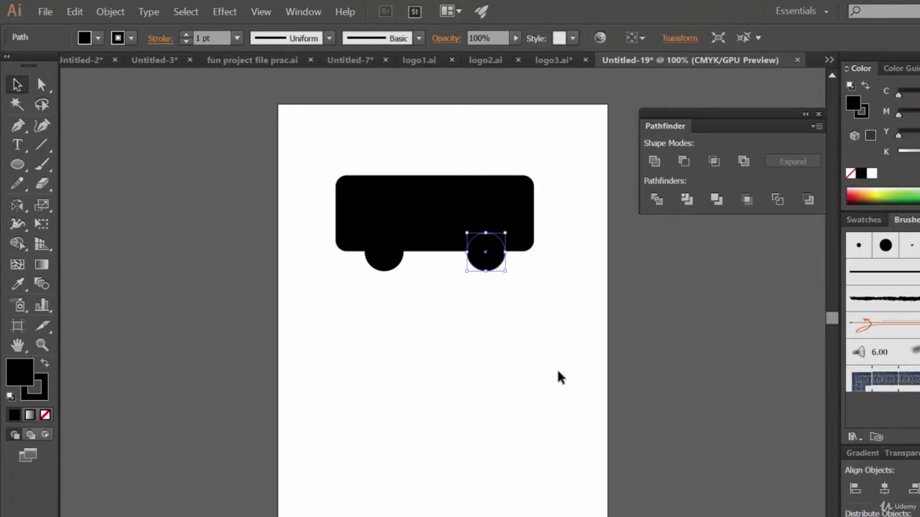
key("Right")
key("Right")
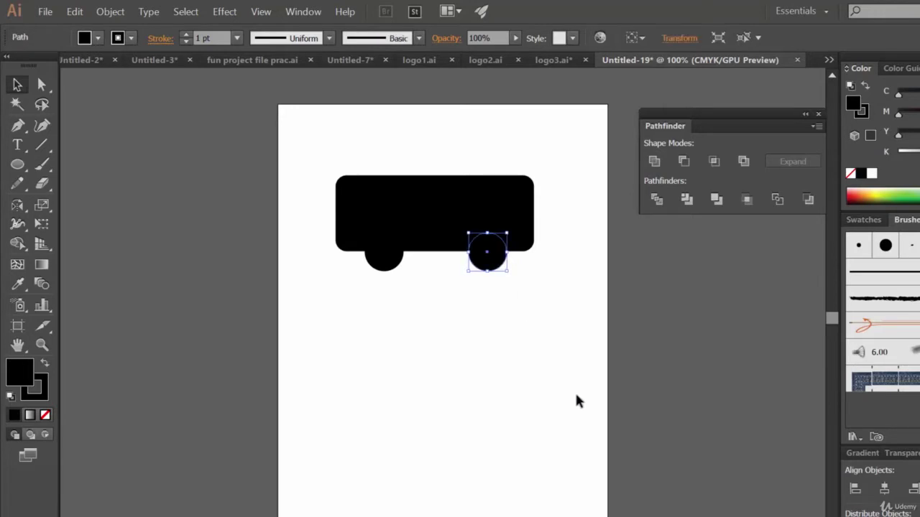
key("Right")
left_click(577, 395)
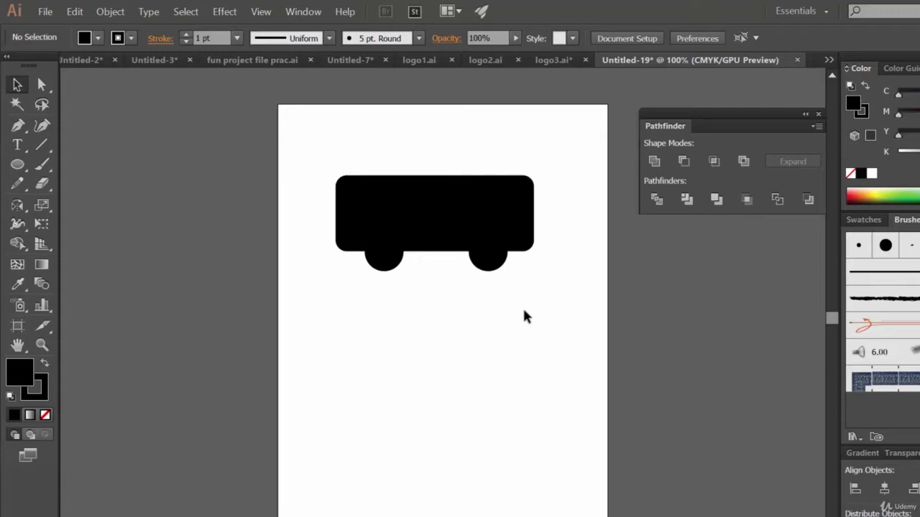
- Nudge both wheels inward toward the centre so they sit evenly spaced
left_click(492, 269)
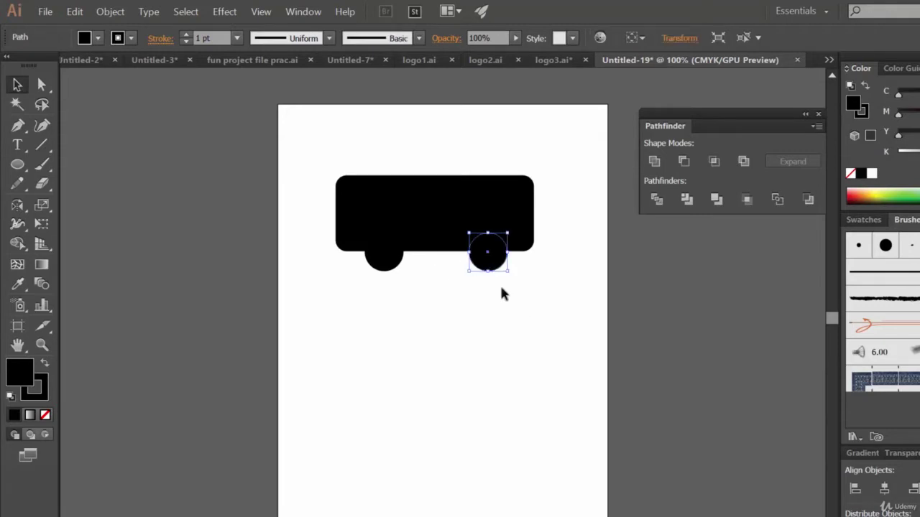
key("shift+Left")
left_click(388, 260)
key("shift+Right")
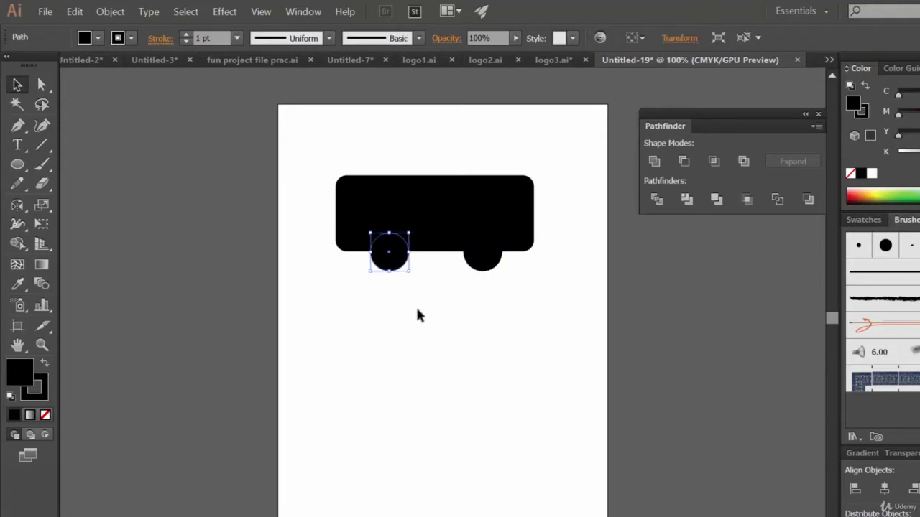
left_click(482, 270)
left_click(388, 261, "shift")
left_click(492, 360)
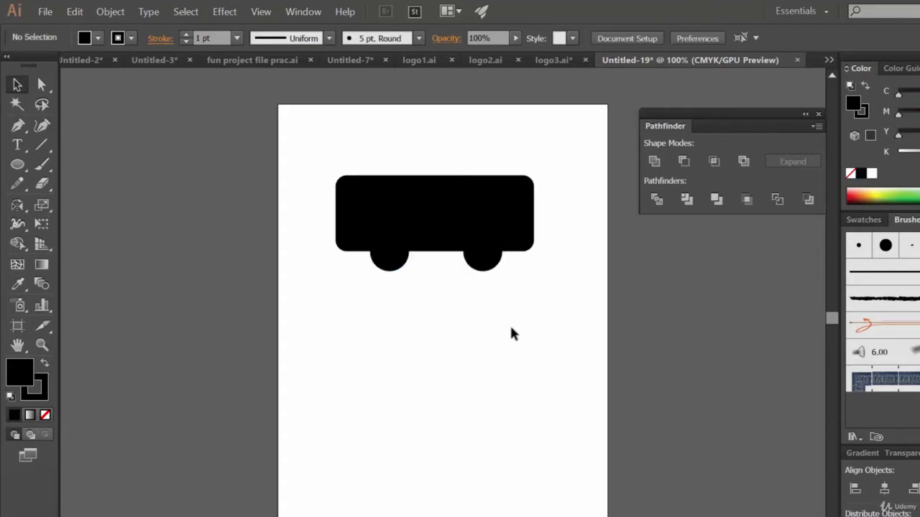
- Select the whole bus and trim the body away where the wheels overlap
left_click_drag(554, 277, 323, 150)
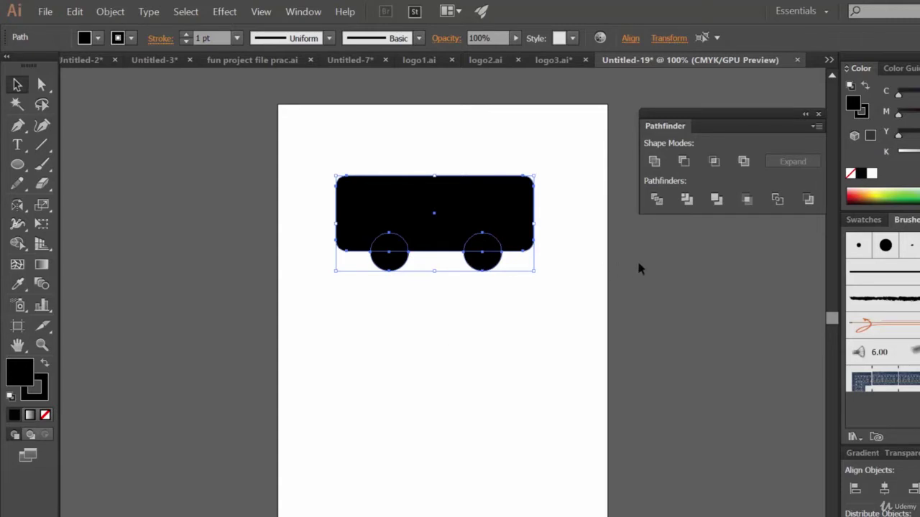
left_click(687, 199)
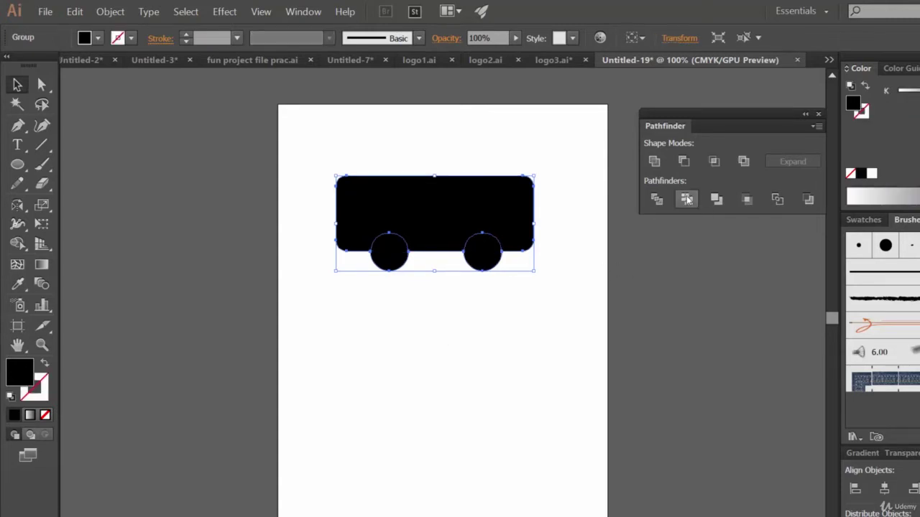
left_click(493, 329)
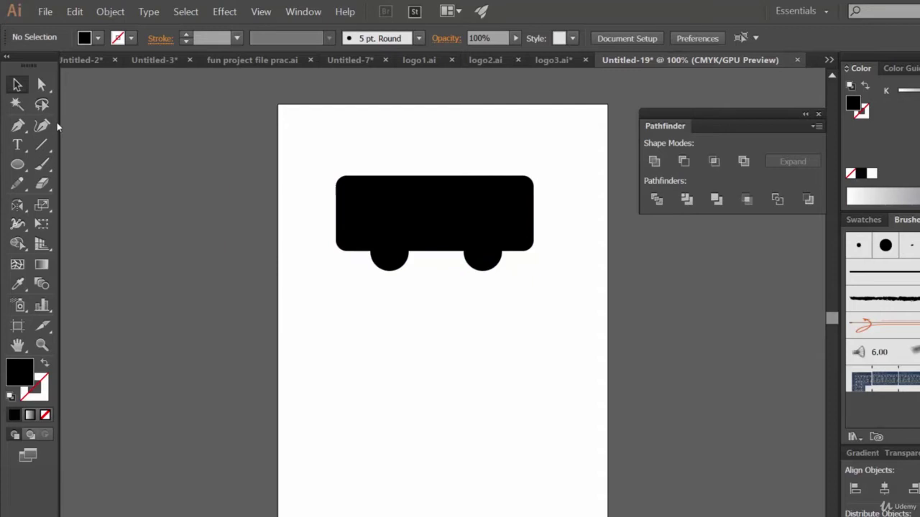
- Select both wheel circles with Direct Selection and fine-tune their vertical position
left_click(41, 84)
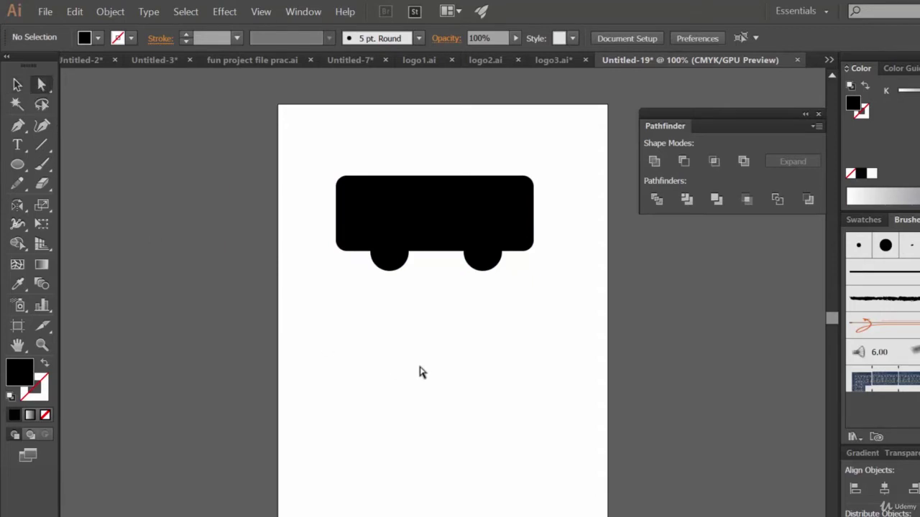
left_click(394, 264)
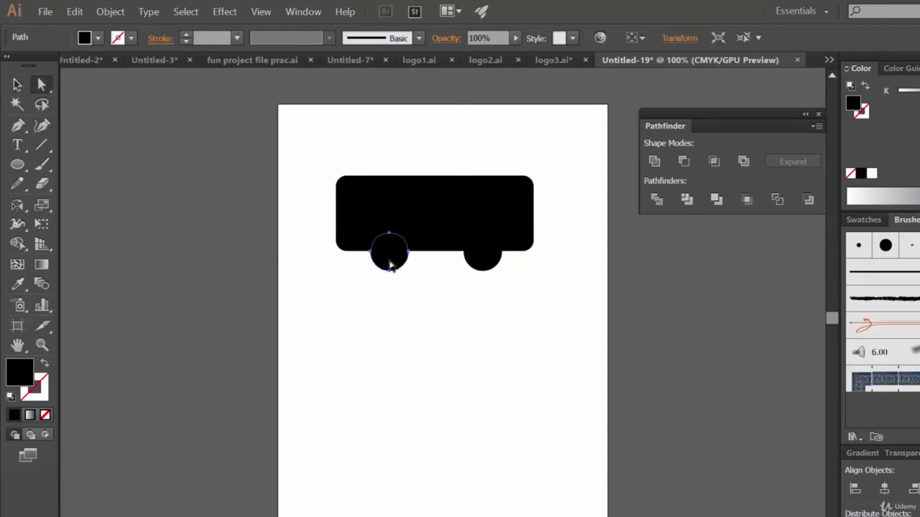
left_click(485, 265, "shift")
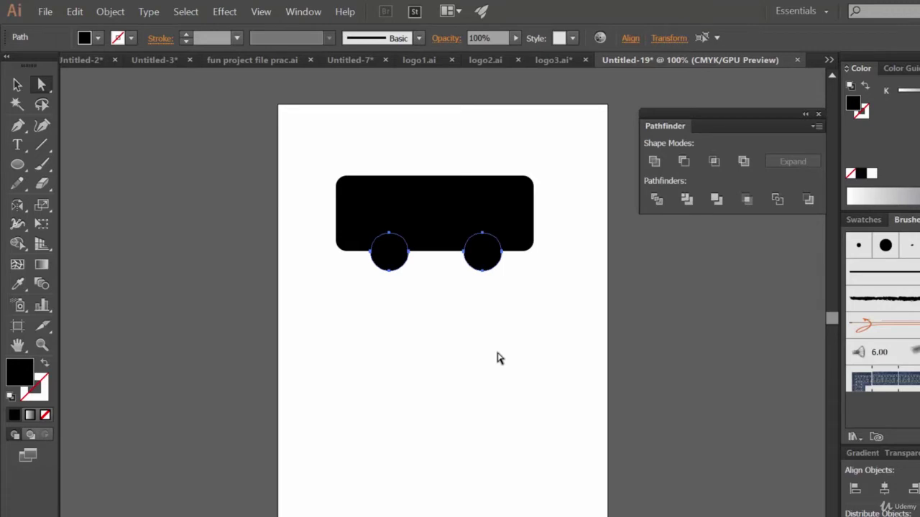
key("Down")
key("Down")
key("Down")
key("Down")
key("Down")
key("Down")
key("Down")
key("Down")
key("Down")
key("Down")
key("Down")
key("Down")
key("Down")
key("Down")
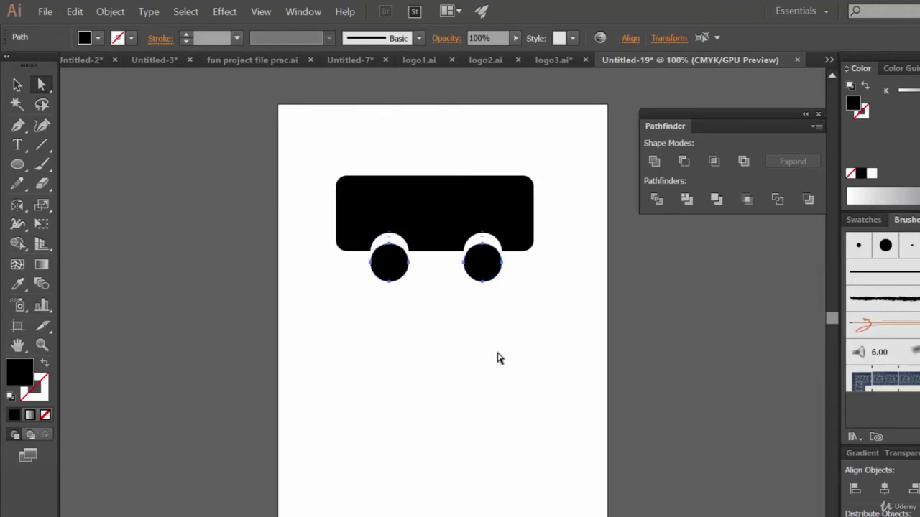
key("Up")
key("Up")
key("Up")
key("Up")
key("Up")
key("Up")
key("Up")
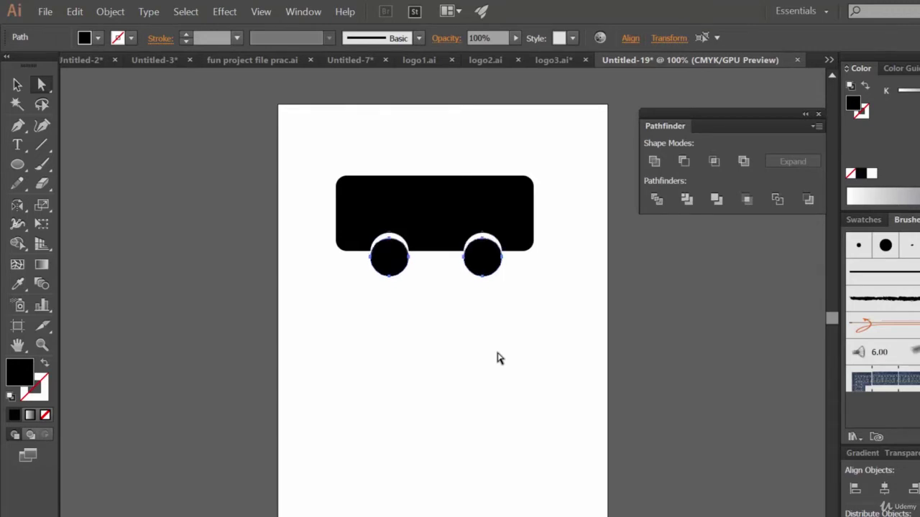
key("Up")
key("Up")
key("Up")
key("Up")
key("Up")
key("Up")
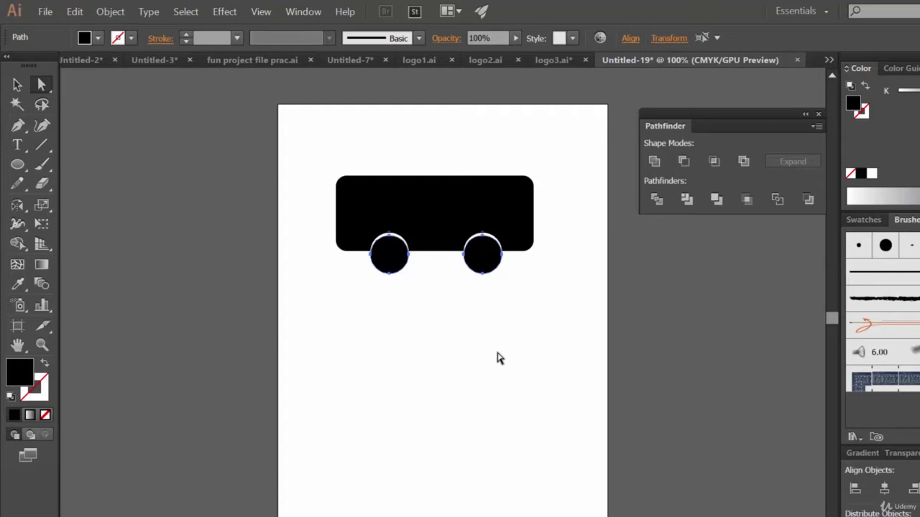
key("Up")
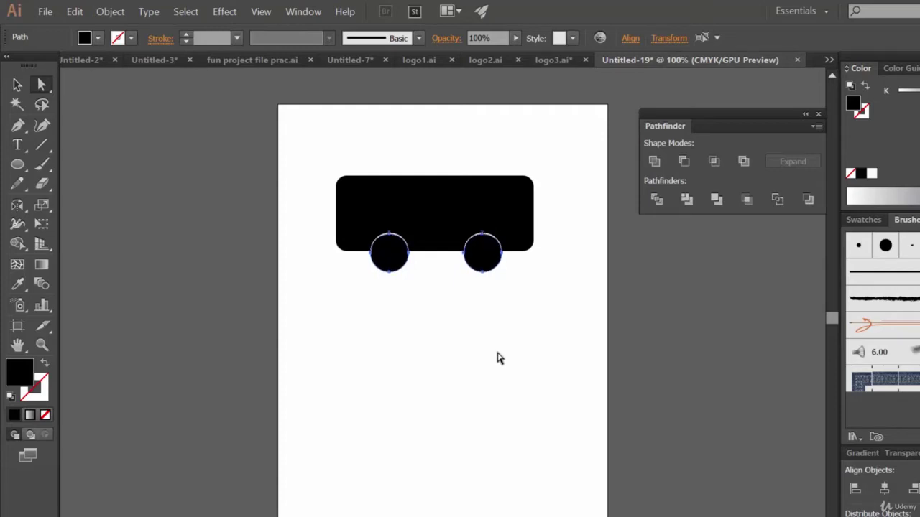
key("Down")
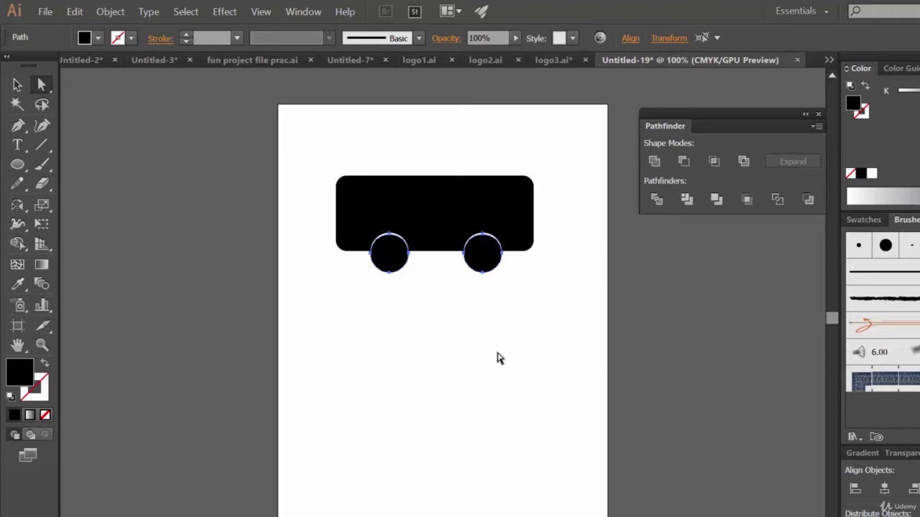
left_click(491, 352)
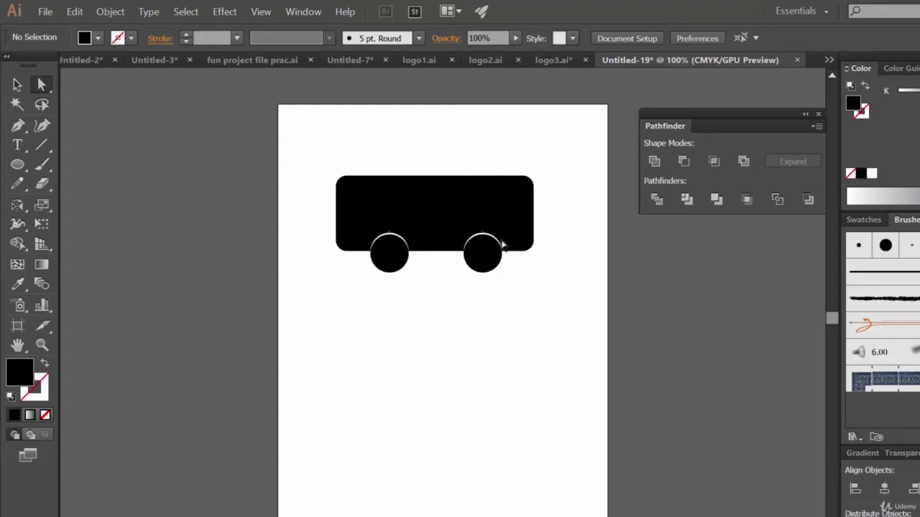
left_click_drag(552, 281, 354, 166)
left_click_drag(438, 198, 387, 241)
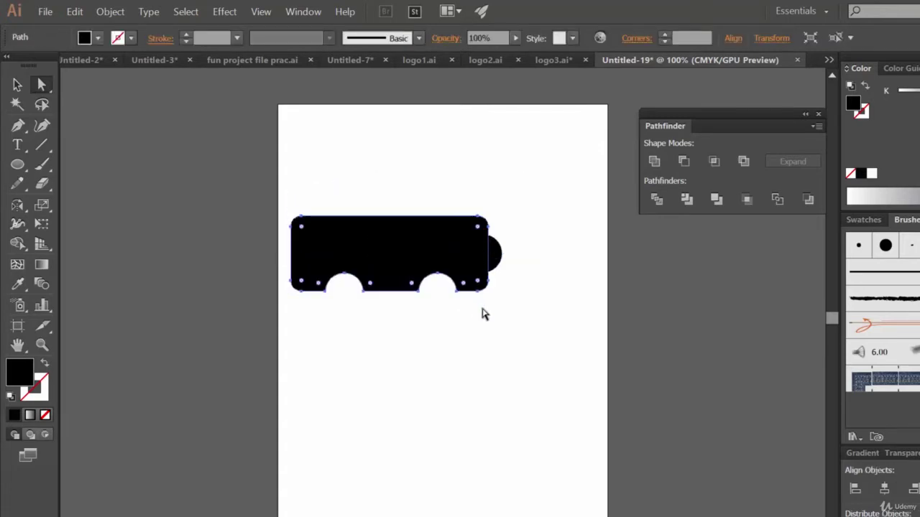
key("ctrl+z")
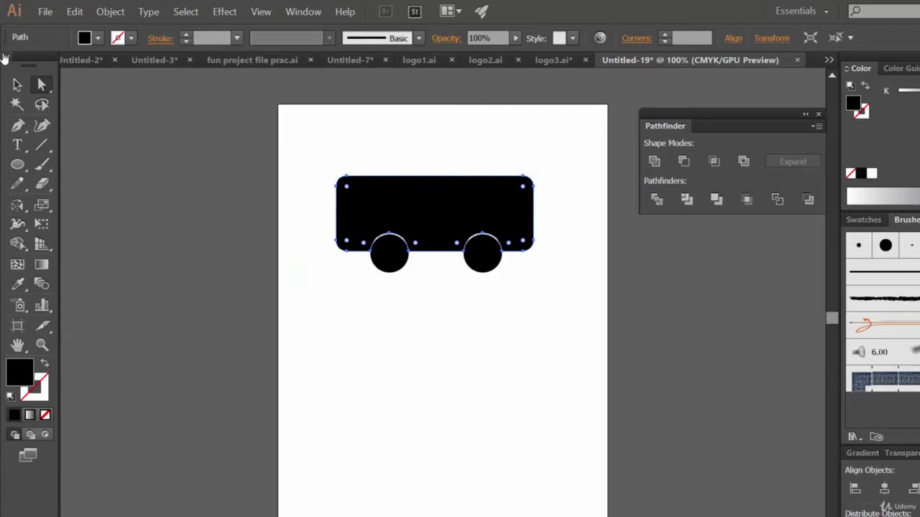
key("v")
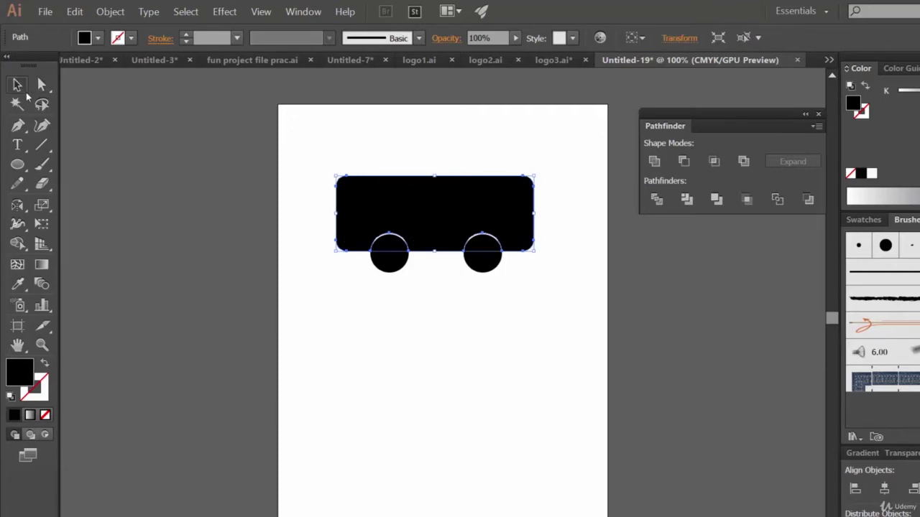
left_click(527, 291)
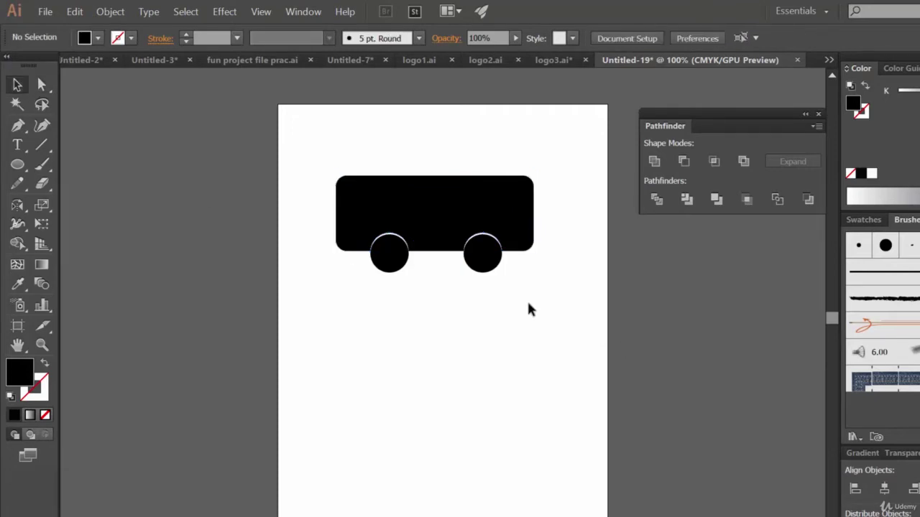
key("ctrl+equal")
key("ctrl+equal")
key("ctrl+equal")
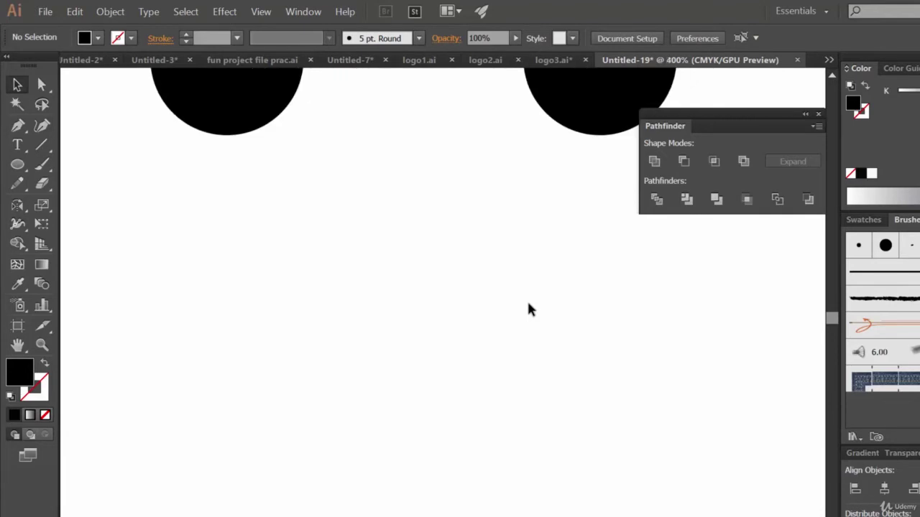
- Bring the bus into view and try moving a body anchor point, then undo it
left_click_drag(323, 201, 363, 487)
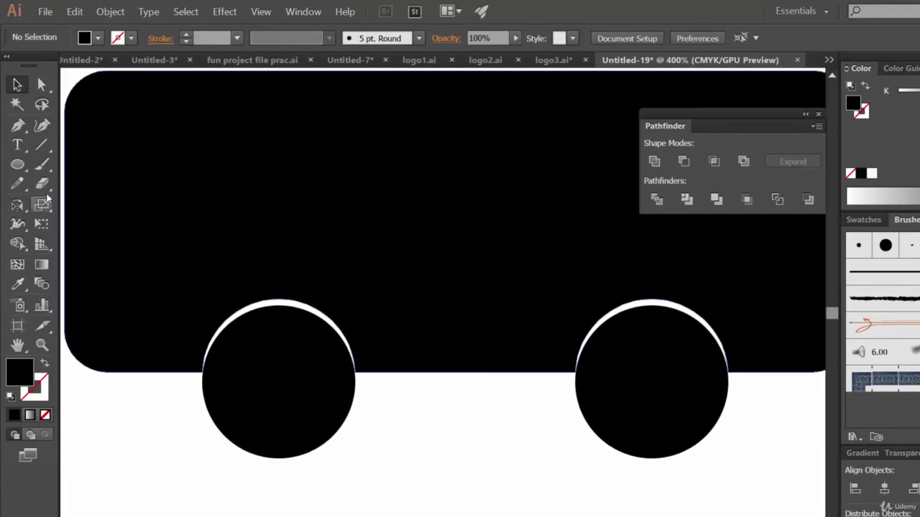
left_click(187, 368)
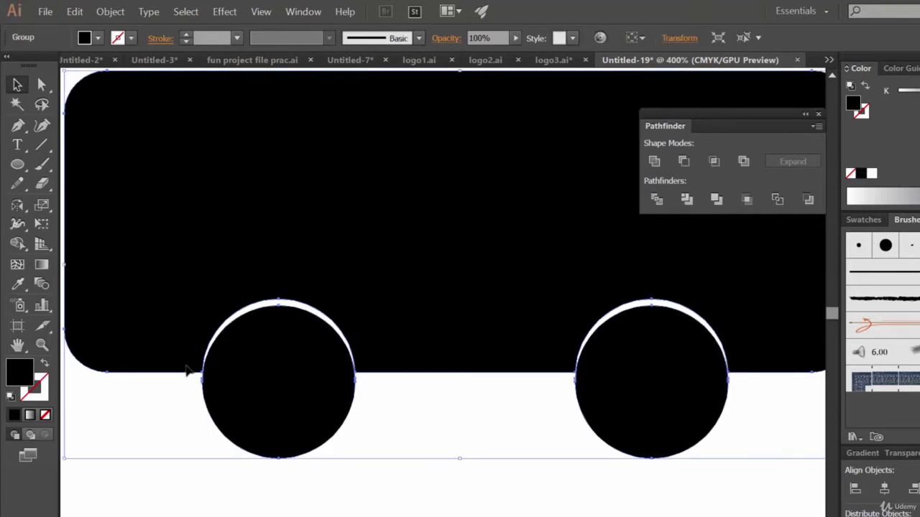
left_click(341, 499)
key("a")
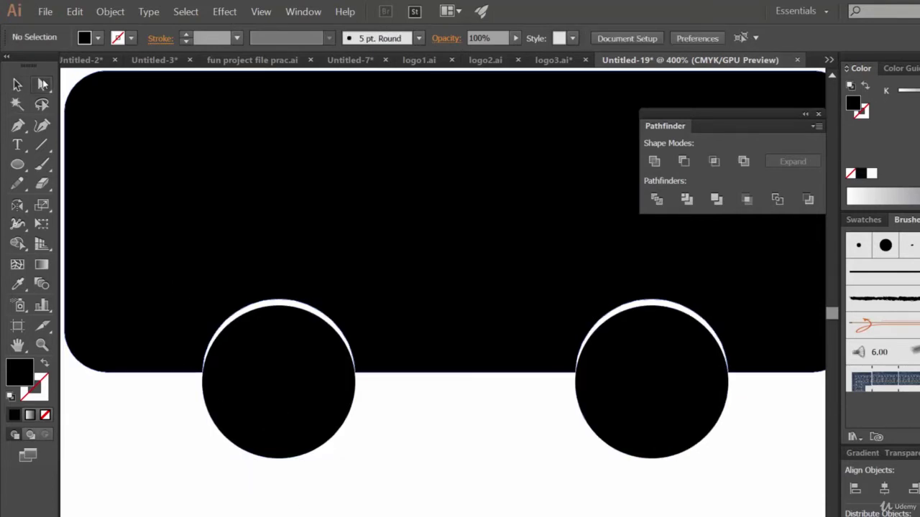
left_click(186, 362)
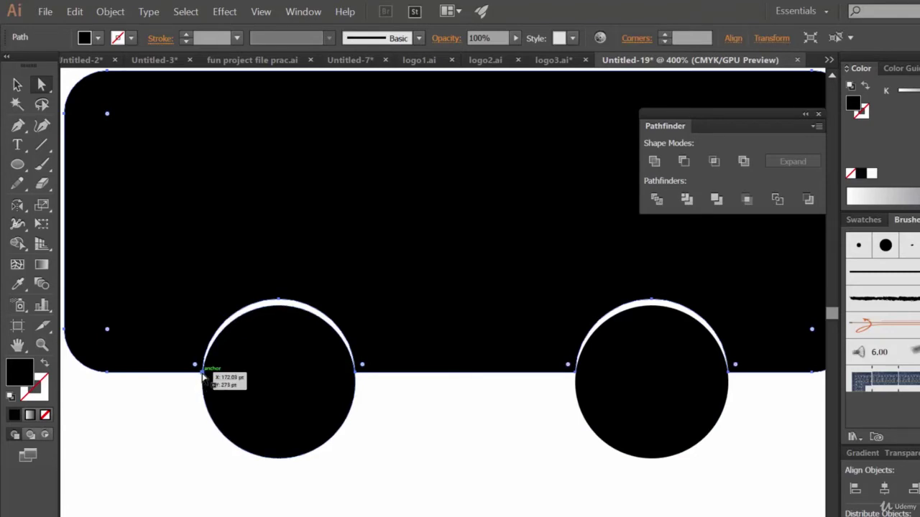
left_click_drag(202, 372, 198, 373)
key("ctrl+z")
left_click(174, 424)
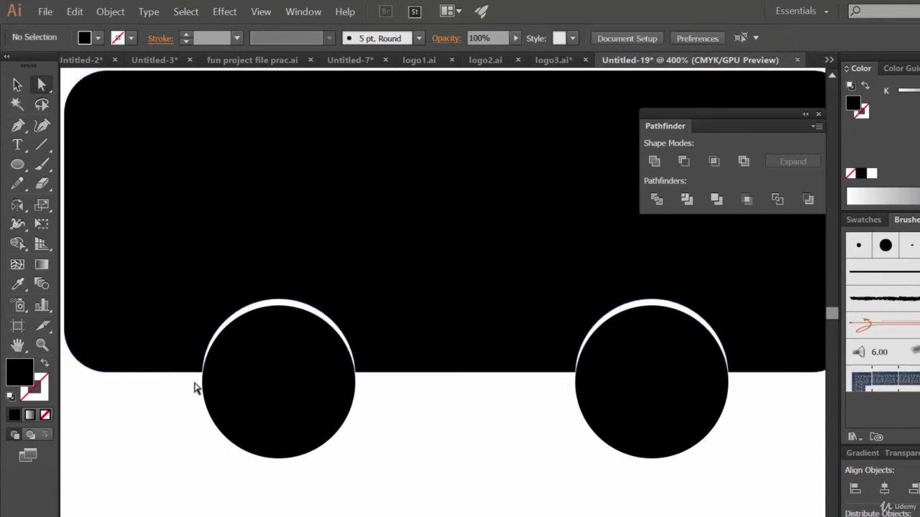
- Adjust the left wheel's curve handles, then nudge both wheels down slightly
left_click(204, 373)
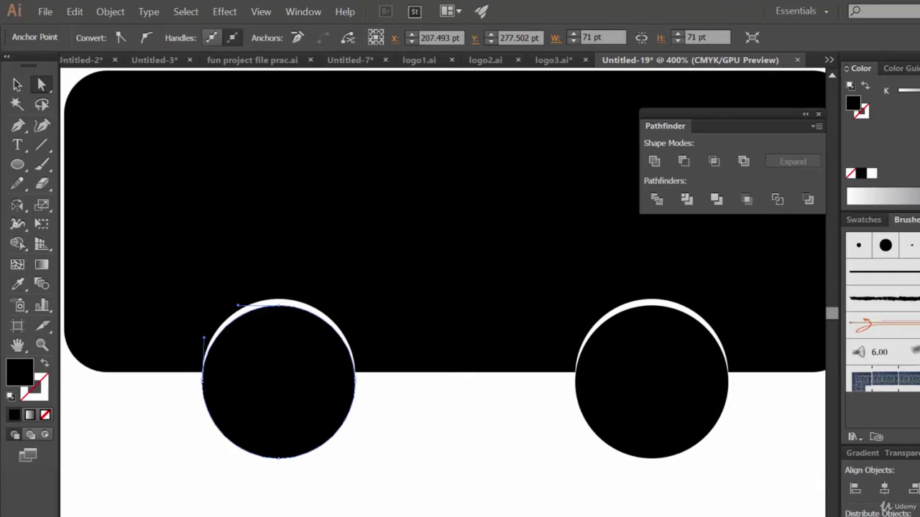
left_click_drag(237, 305, 226, 304)
left_click_drag(204, 338, 205, 342)
key("ctrl")
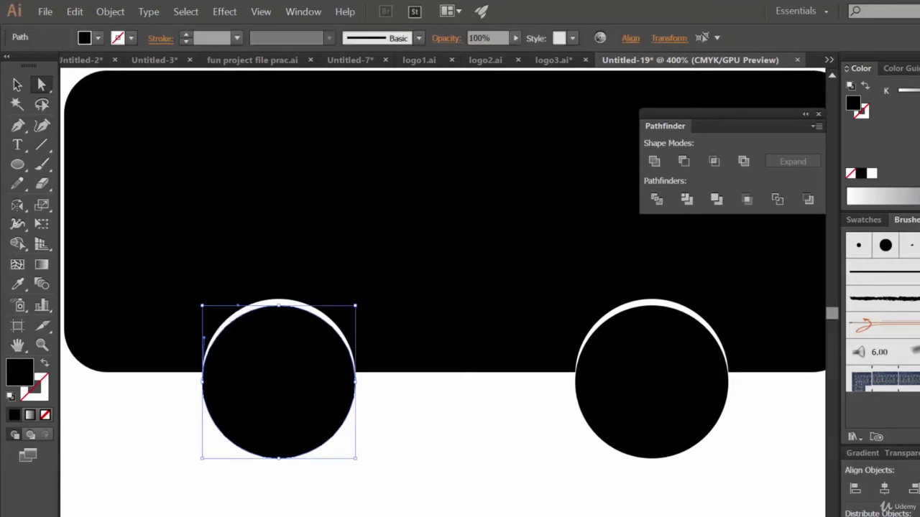
left_click(651, 380, "shift")
key("a")
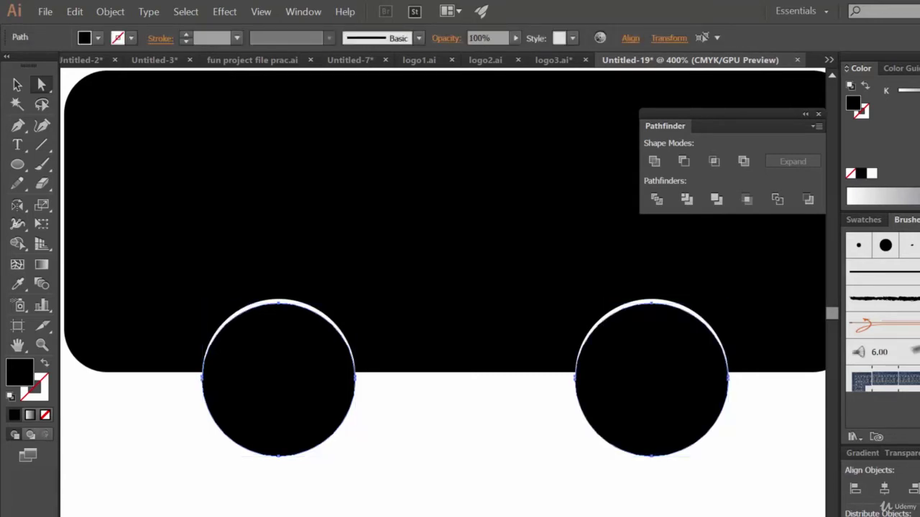
key("Down")
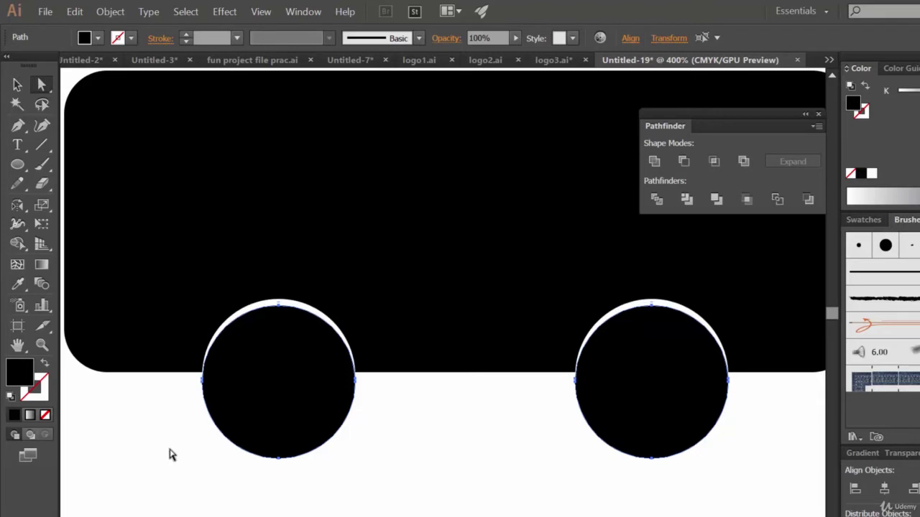
left_click(205, 375)
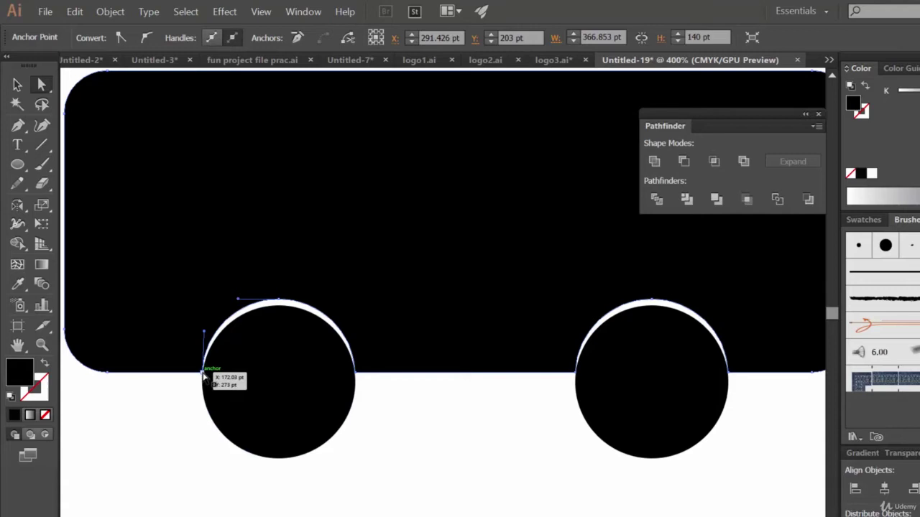
key("ctrl+plus")
key("ctrl+plus")
key("ctrl+plus")
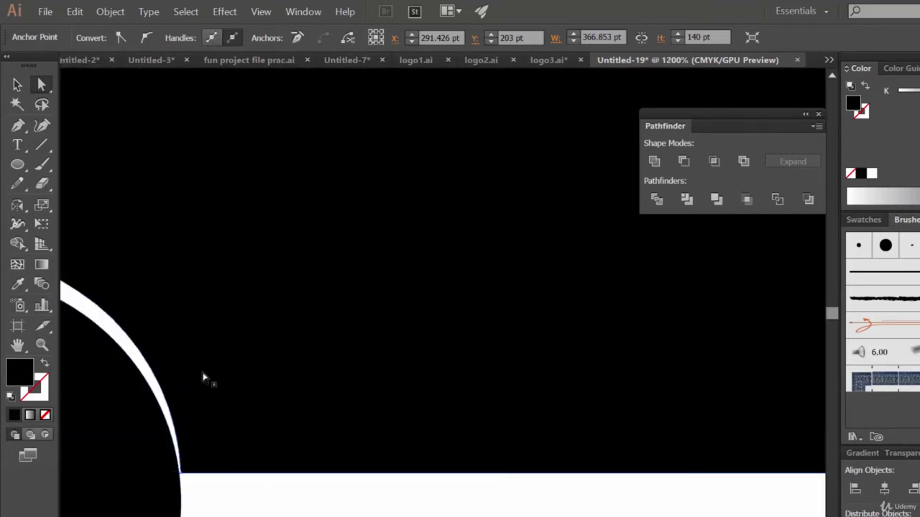
- At high zoom, shift the arch's left point left and nudge its right point to X 244.956 pt
left_click_drag(185, 383, 576, 391)
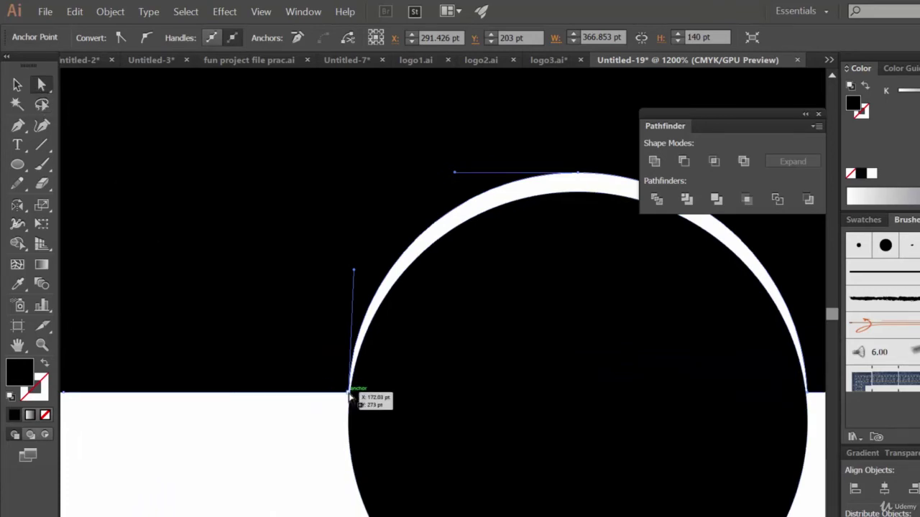
left_click_drag(350, 394, 336, 397)
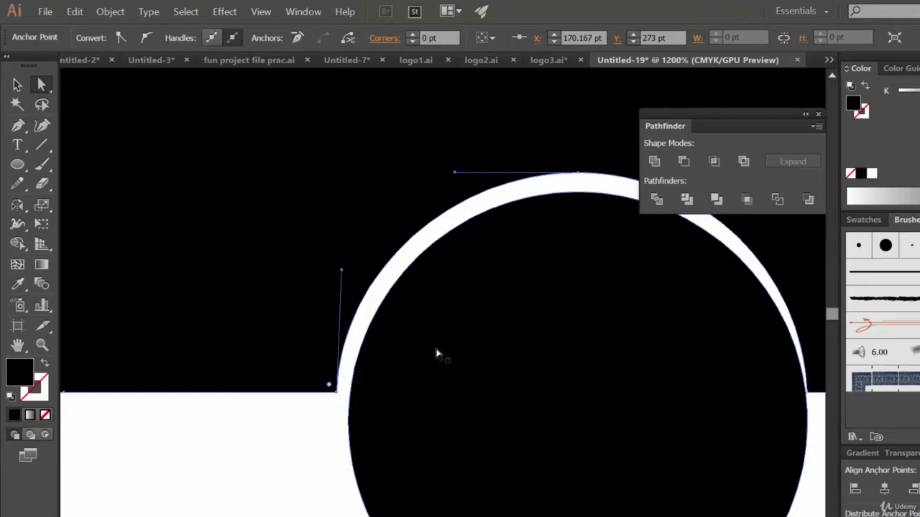
left_click_drag(560, 329, 318, 306)
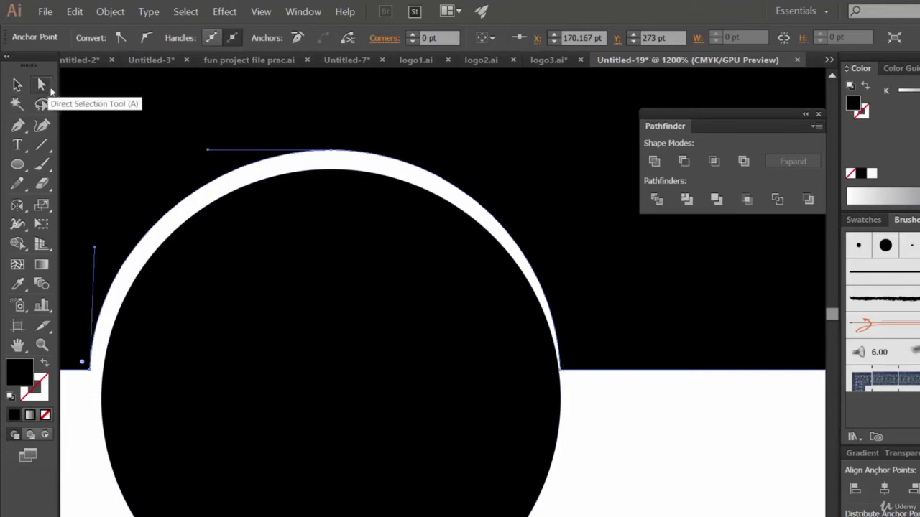
left_click(561, 369)
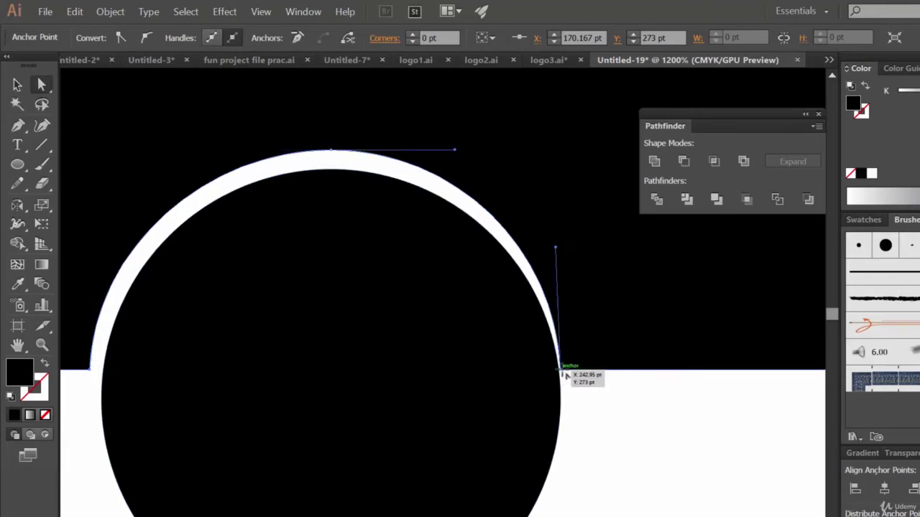
left_click(561, 370)
key("Right")
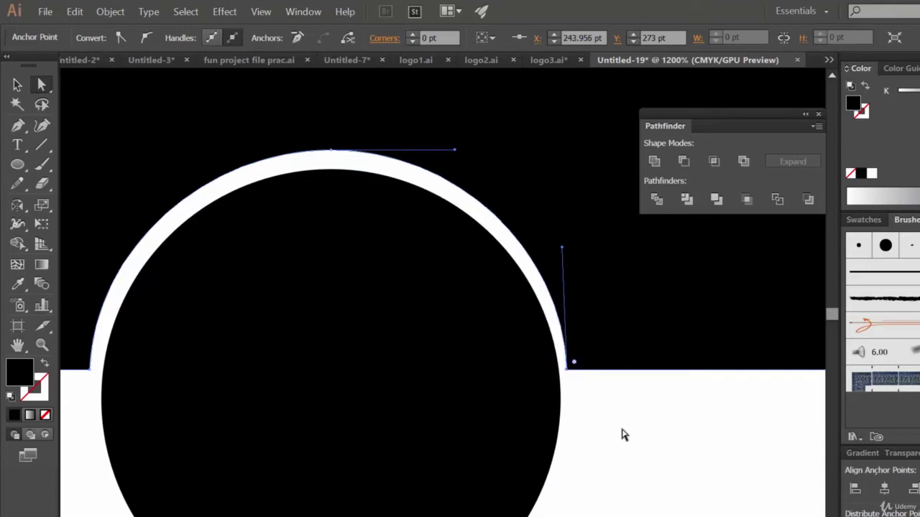
key("Right")
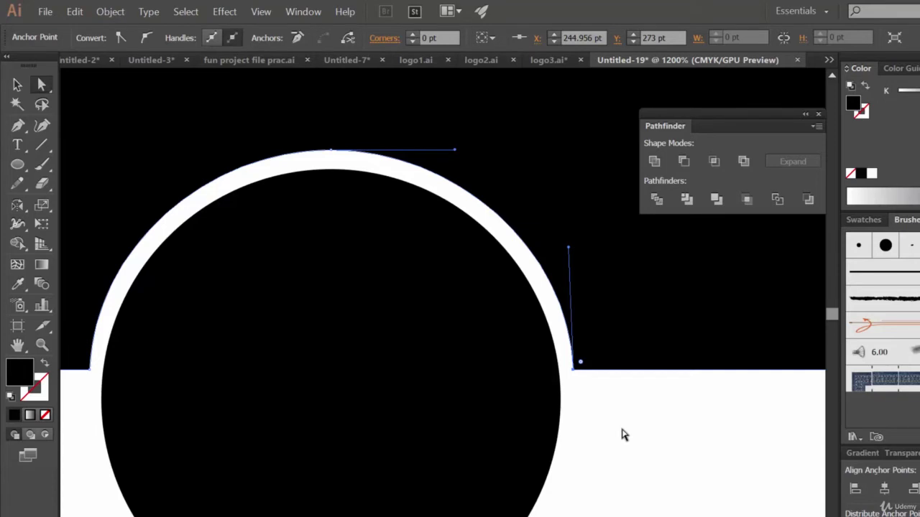
- Nudge the white ring's left end point two steps left and its right end one step right
key("ctrl+minus")
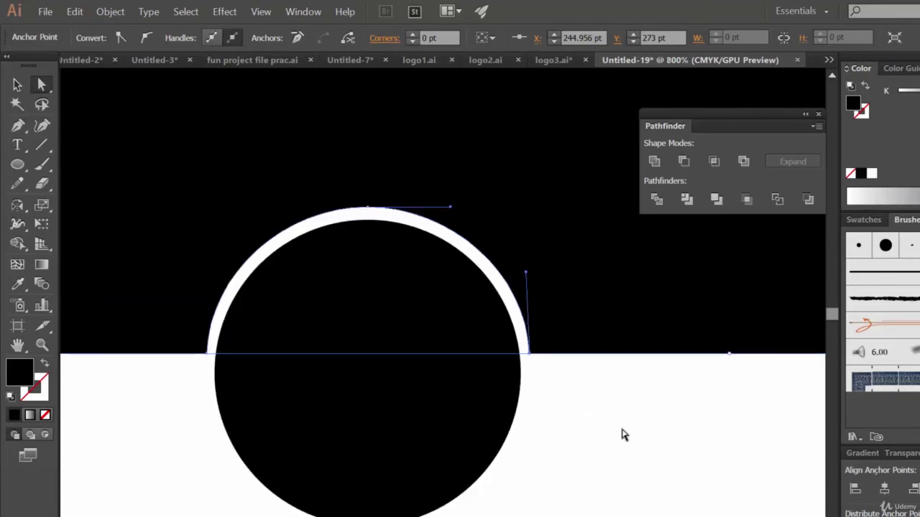
left_click_drag(649, 333, 279, 355)
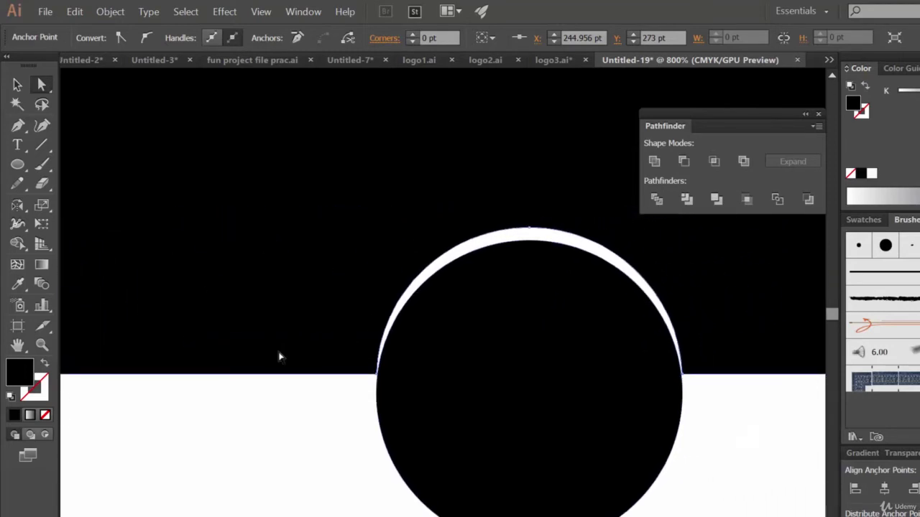
left_click(376, 374)
key("Left")
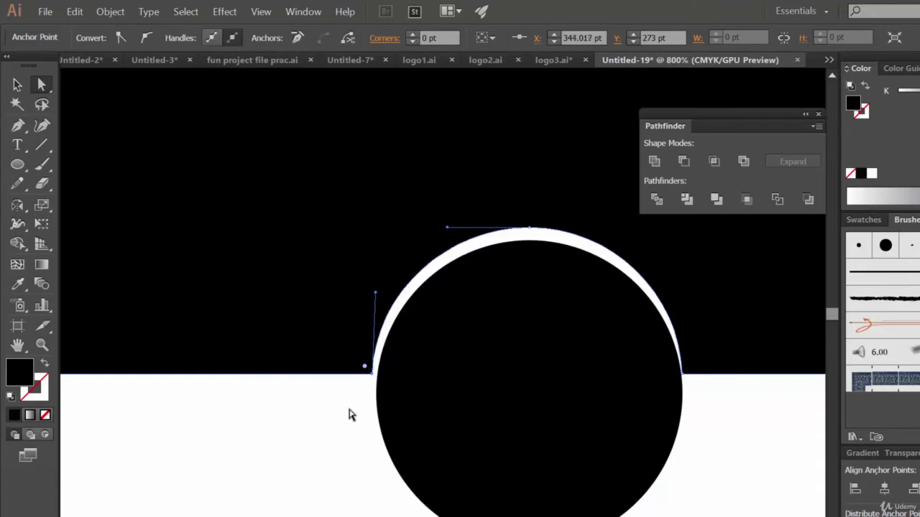
key("Left")
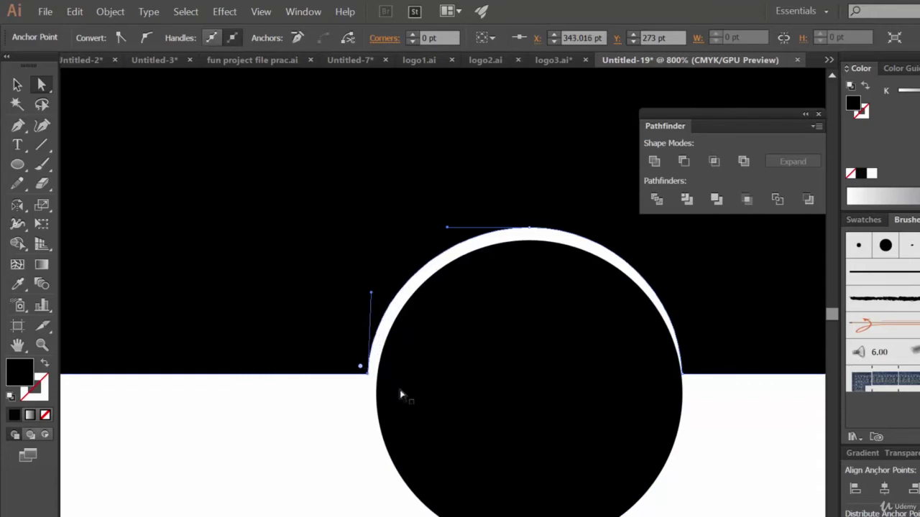
left_click(683, 374)
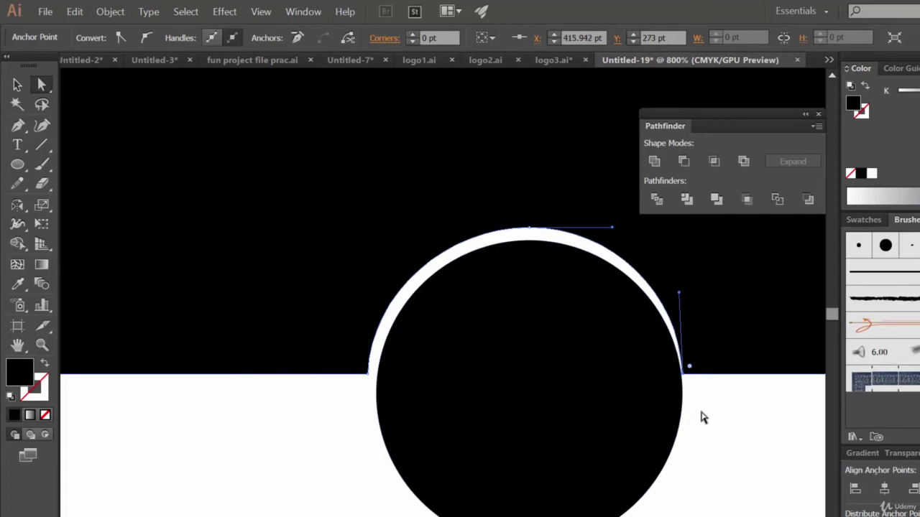
key("Right")
key("Right")
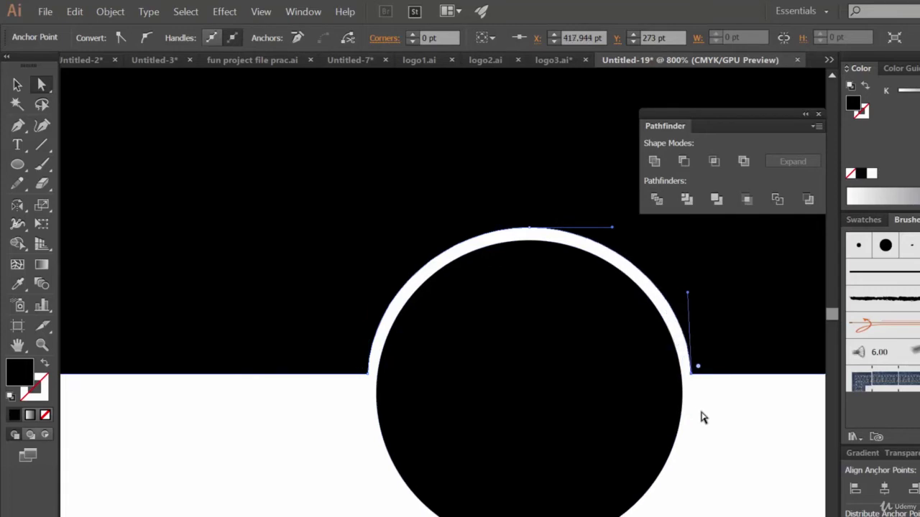
key("ctrl+minus")
key("ctrl+minus")
key("ctrl+minus")
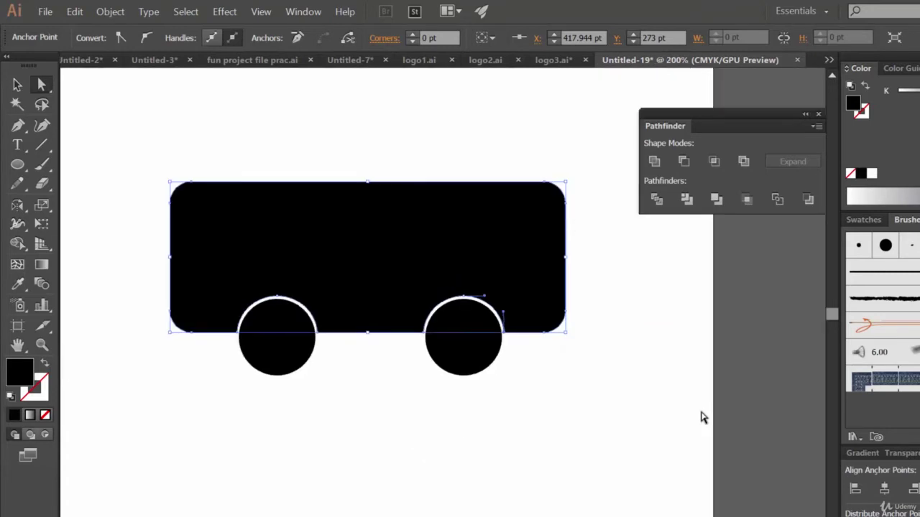
- Select the whole bus group and scale it down by its corner handle
left_click(607, 460)
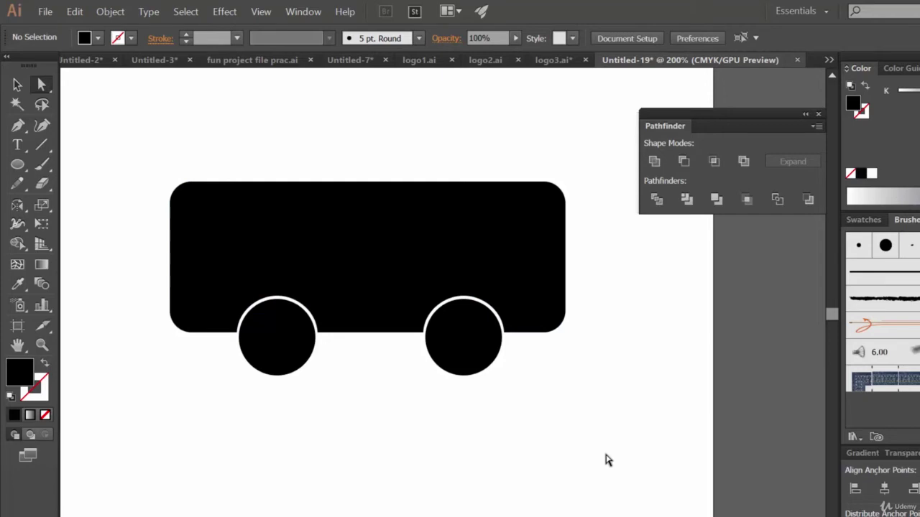
key("ctrl+minus")
key("ctrl+minus")
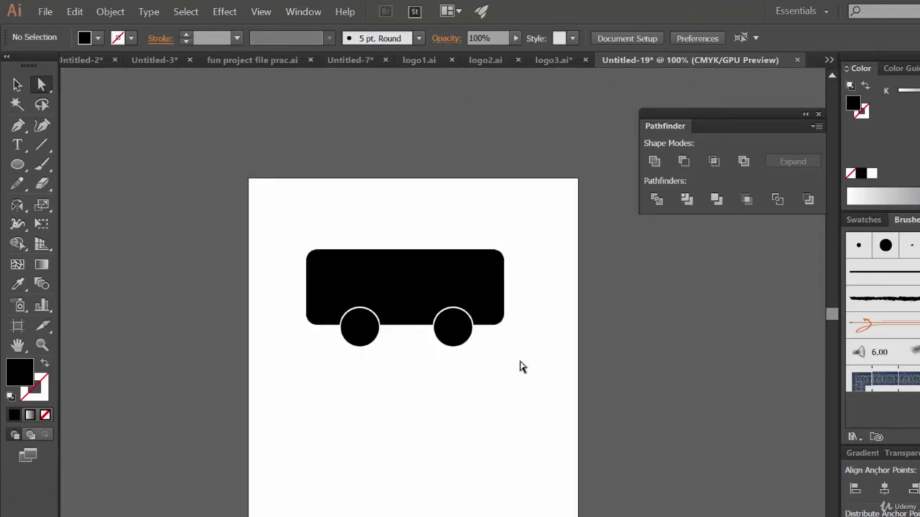
left_click(17, 85)
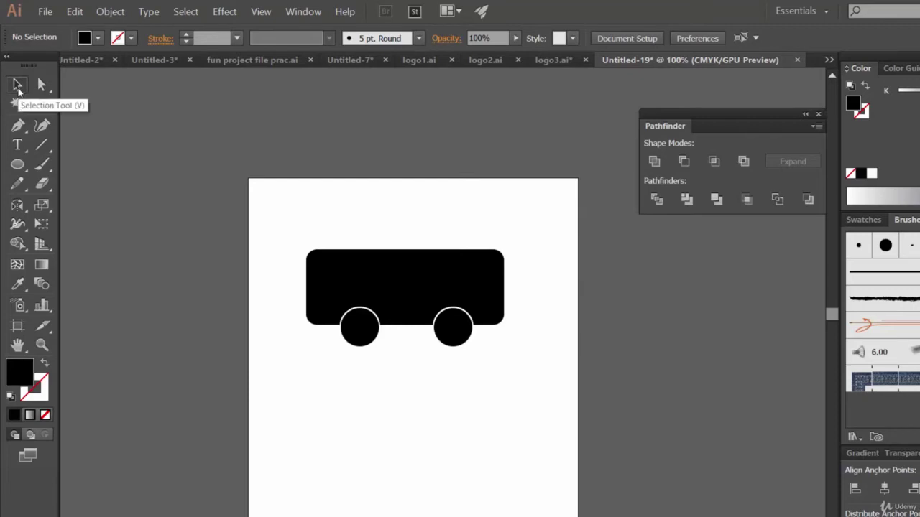
left_click_drag(518, 353, 359, 245)
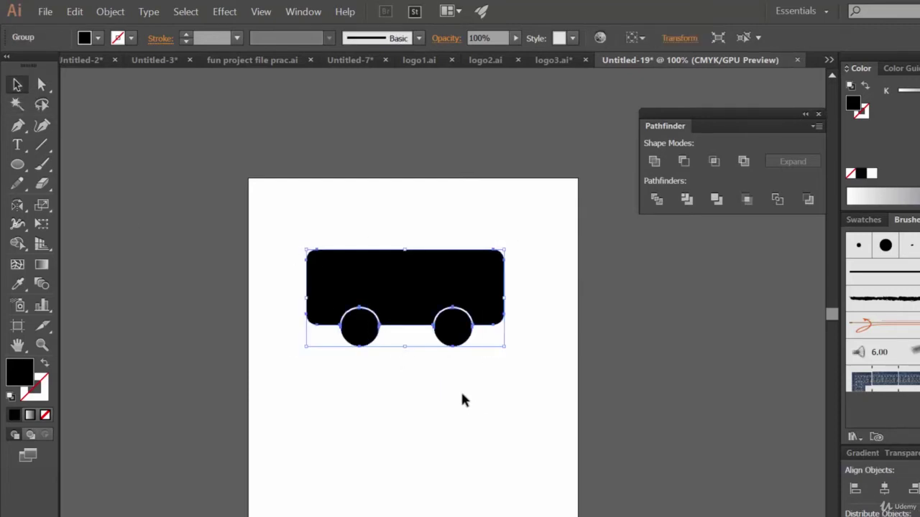
left_click_drag(504, 251, 323, 325)
left_click(383, 411)
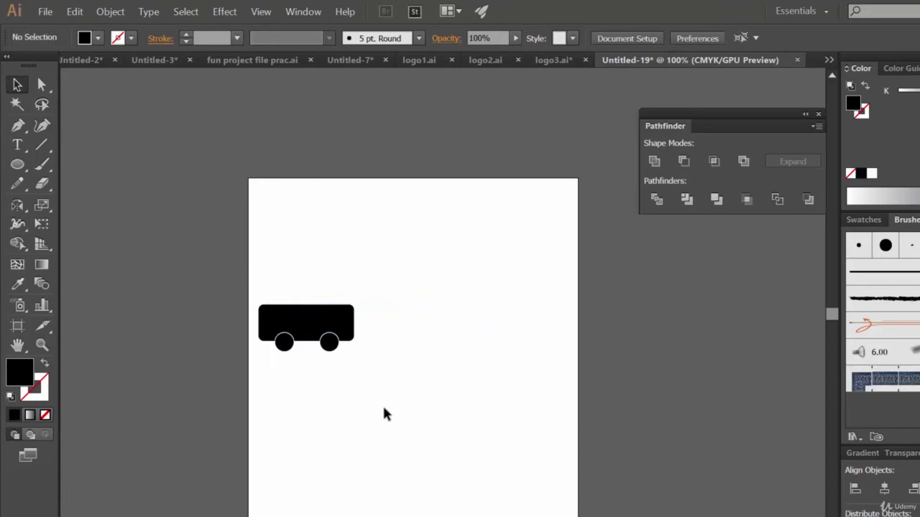
- Reposition the shrunken bus toward the left side of the page
left_click_drag(308, 319, 347, 313)
left_click(378, 396)
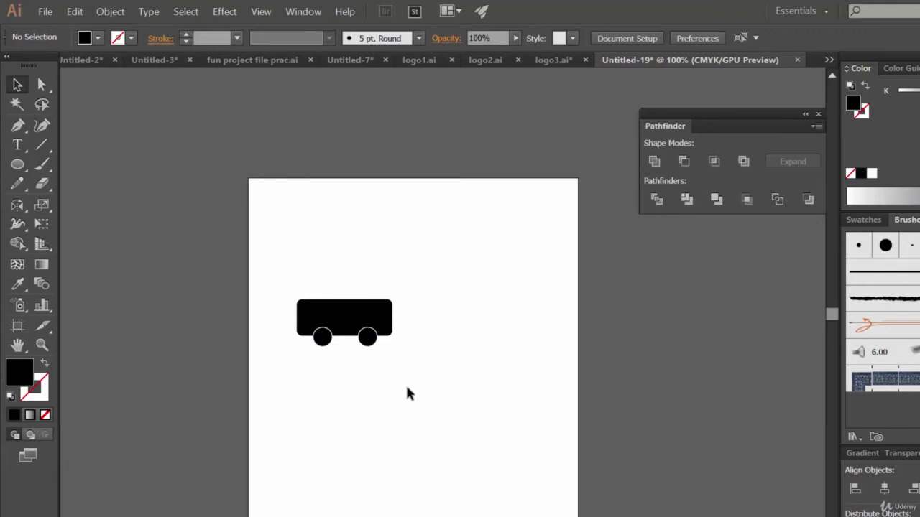
left_click_drag(355, 319, 327, 316)
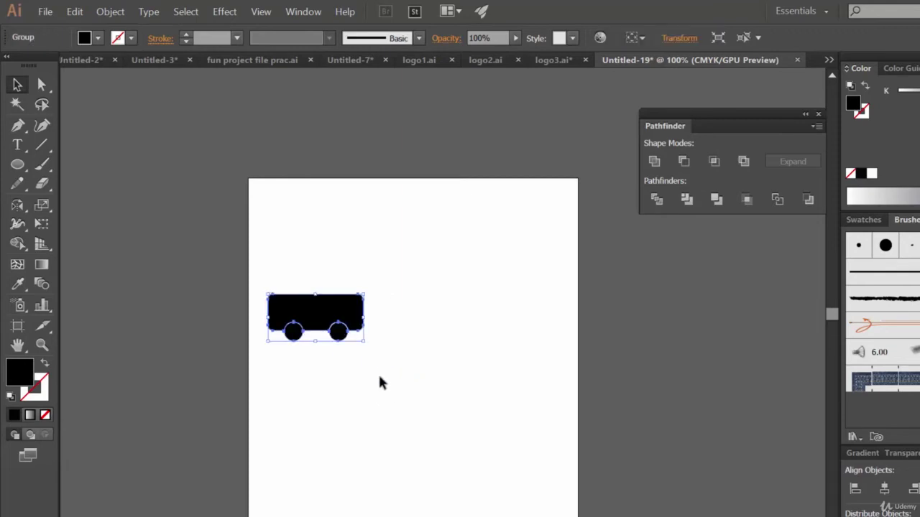
- Add the word 'Transport' at 60 pt right of the bus, nudged slightly closer
left_click(379, 382)
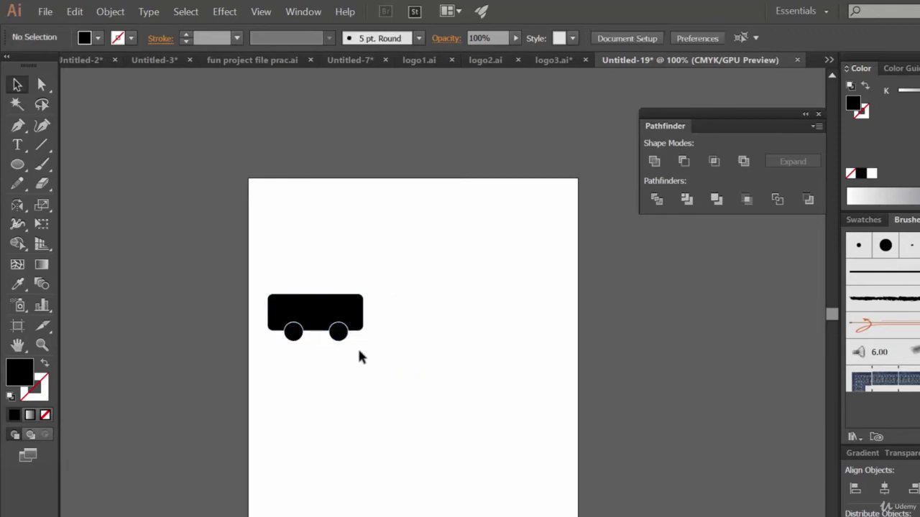
key("t")
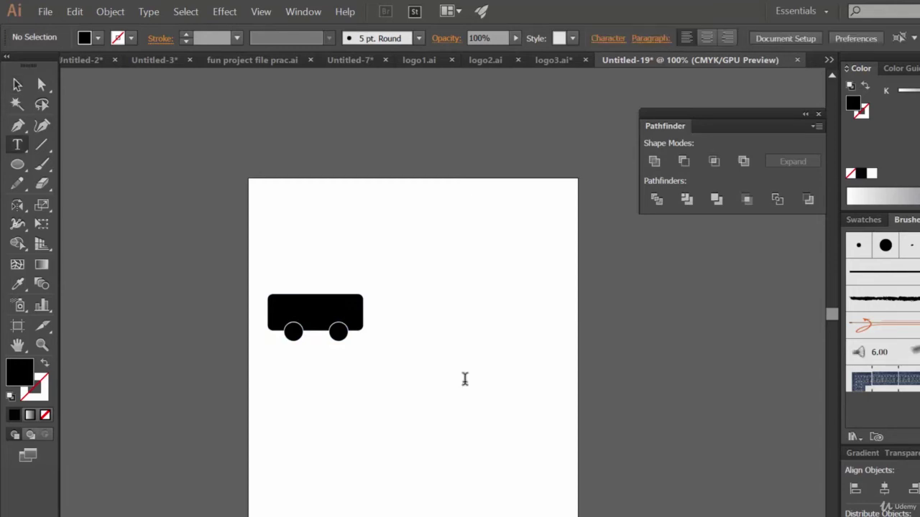
left_click(11, 147)
left_click(403, 322)
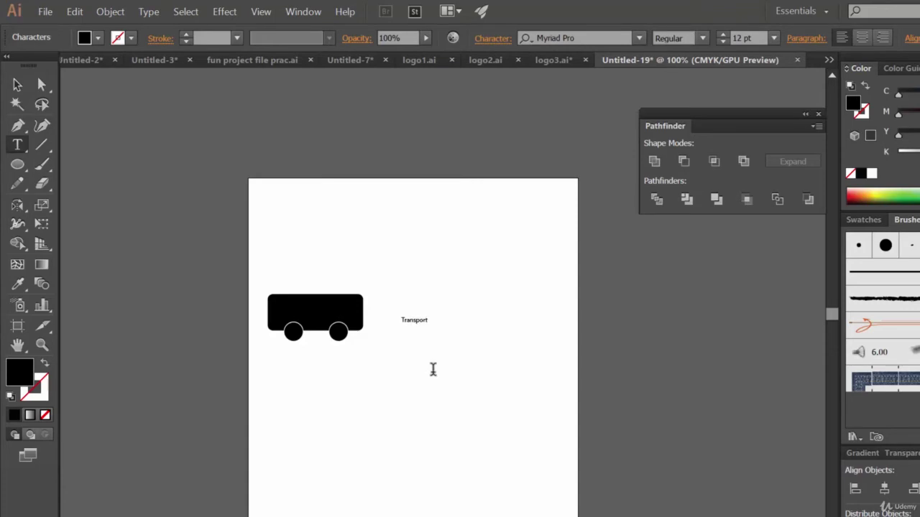
left_click(17, 85)
left_click(774, 38)
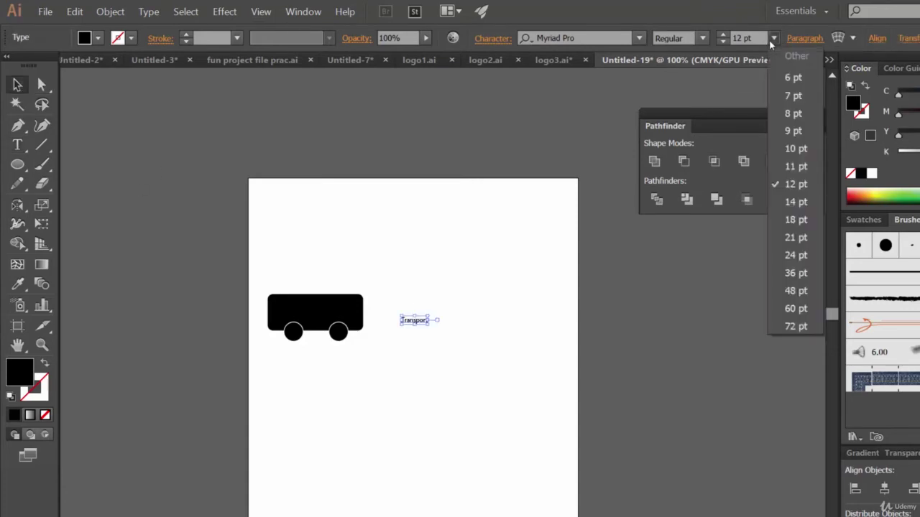
left_click(796, 308)
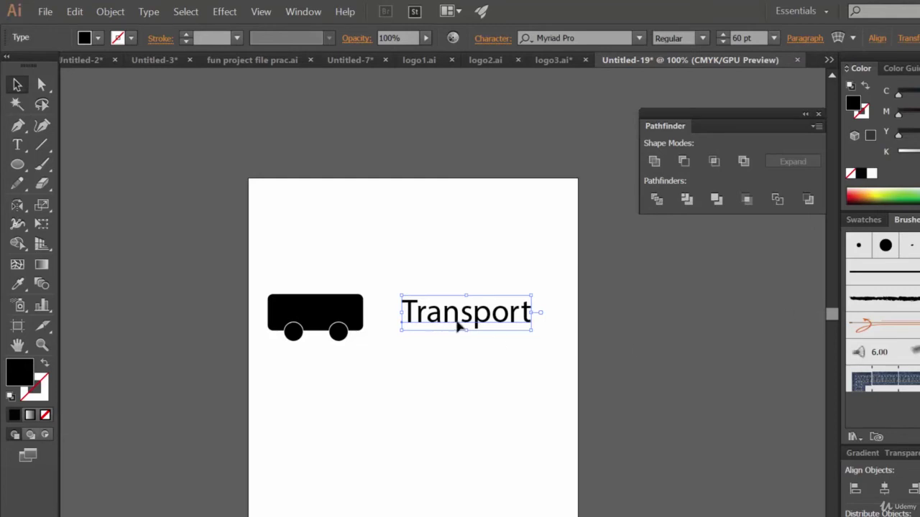
left_click_drag(492, 320, 480, 321)
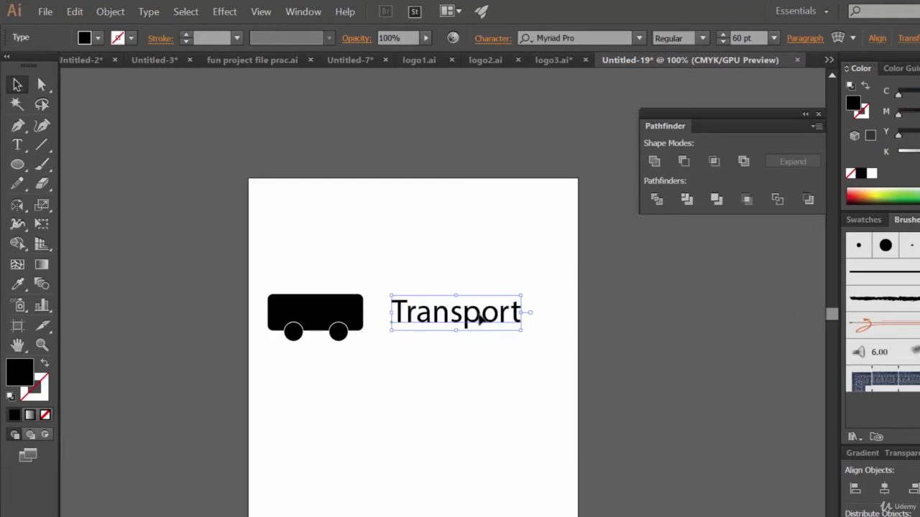
- Select the bus body inside the group and fill it green
left_click(346, 308)
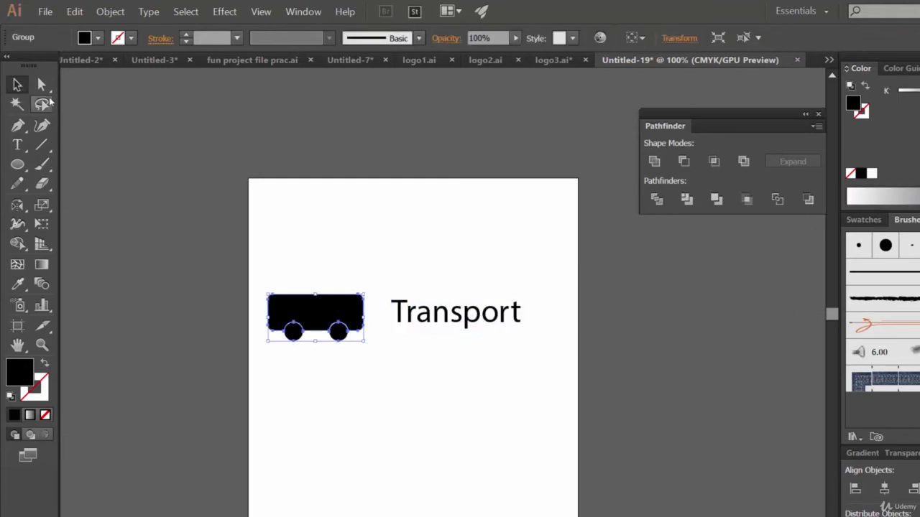
left_click(41, 84)
left_click(296, 399)
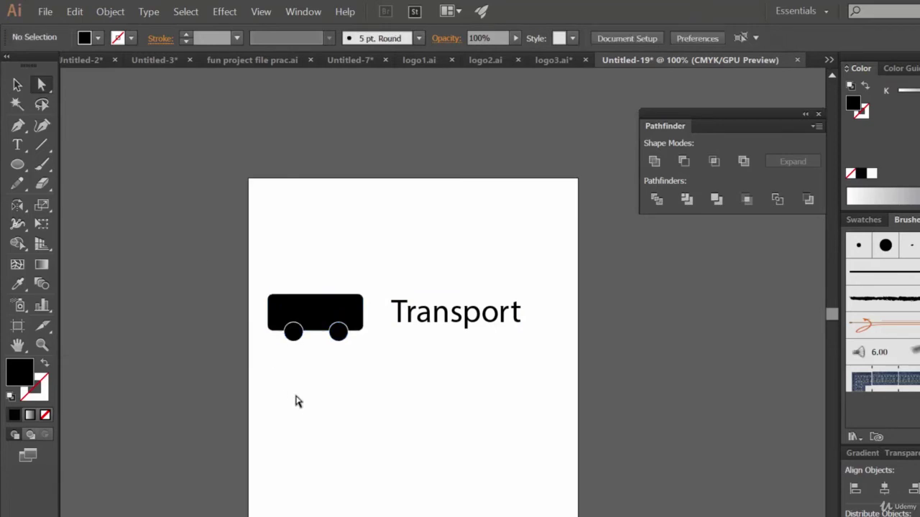
left_click(296, 336)
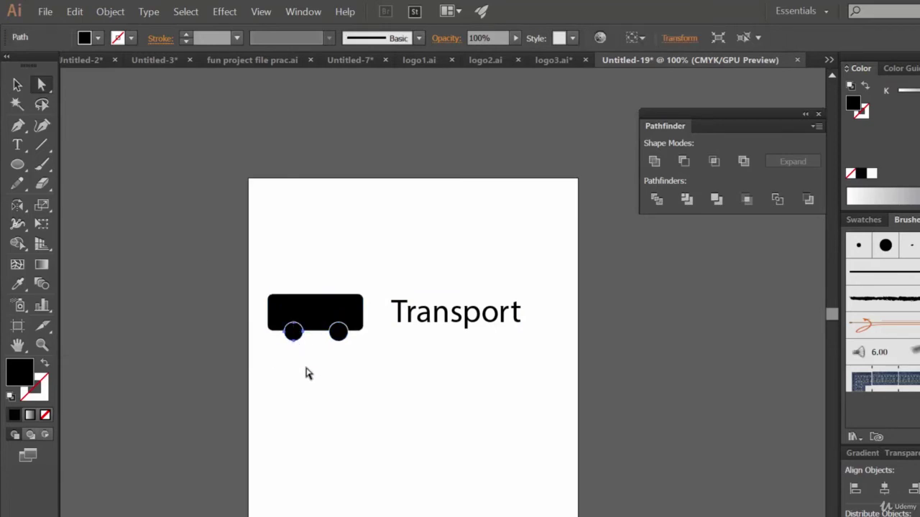
left_click(323, 299)
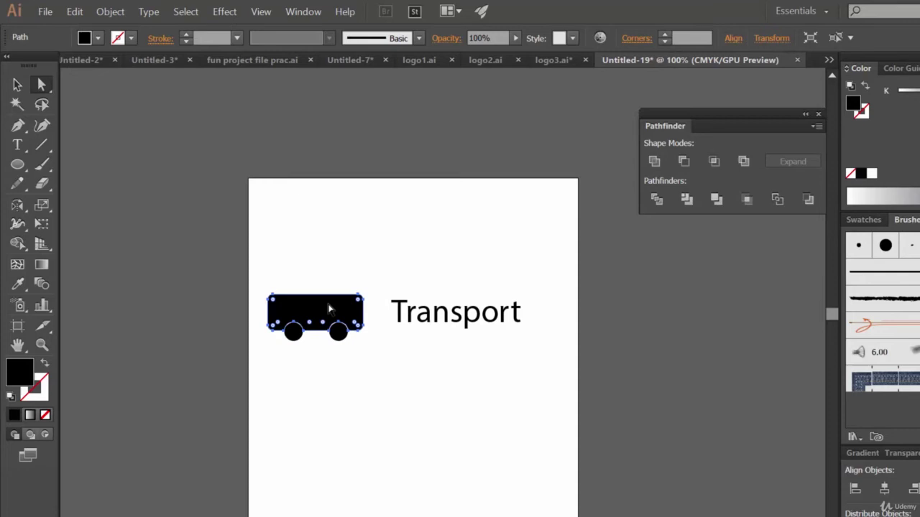
left_click(99, 39)
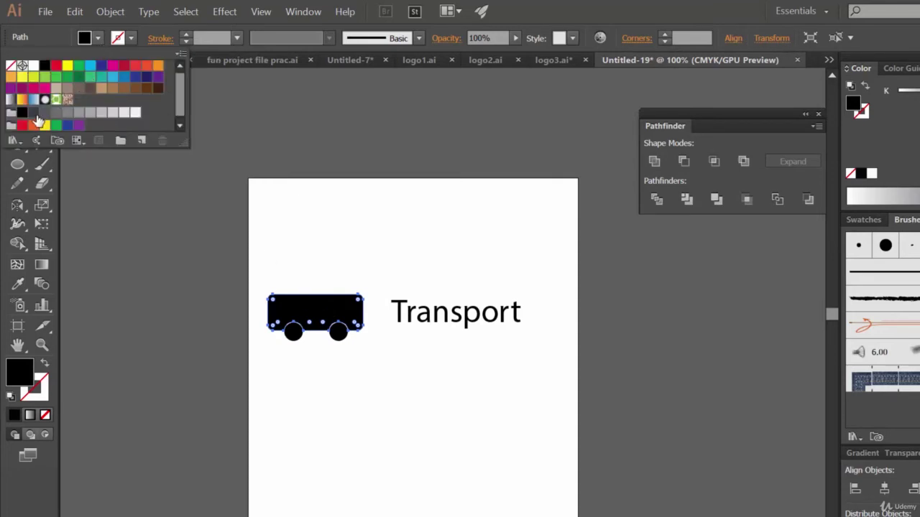
left_click(90, 81)
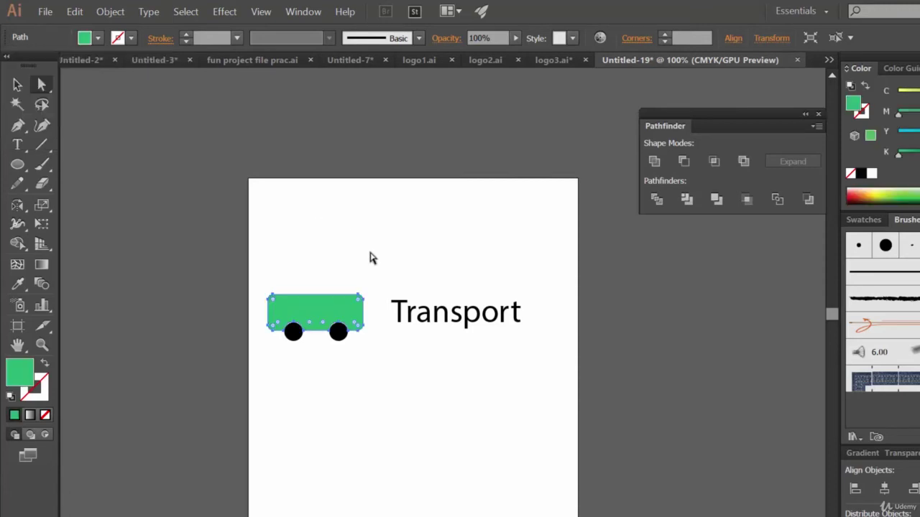
left_click(372, 430)
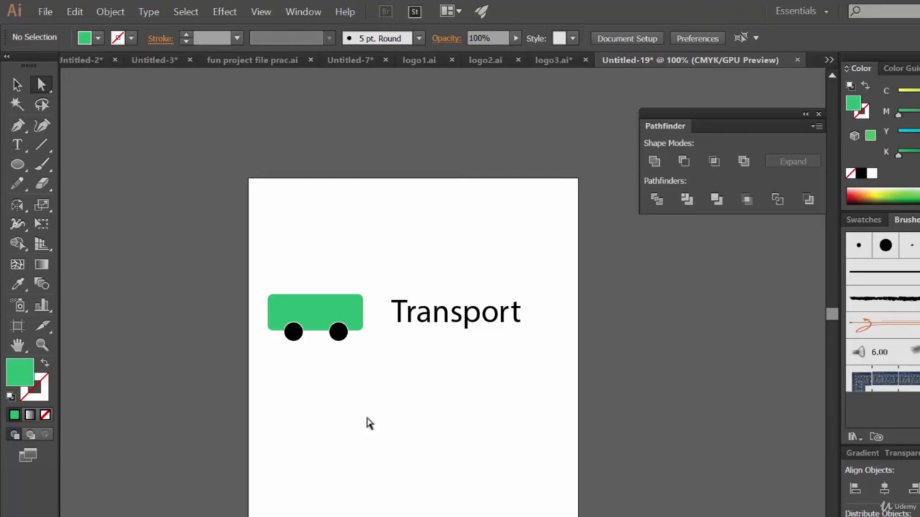
- Try grey, yellow, orange and brown body fills before settling on dark green
left_click(302, 324)
left_click(98, 39)
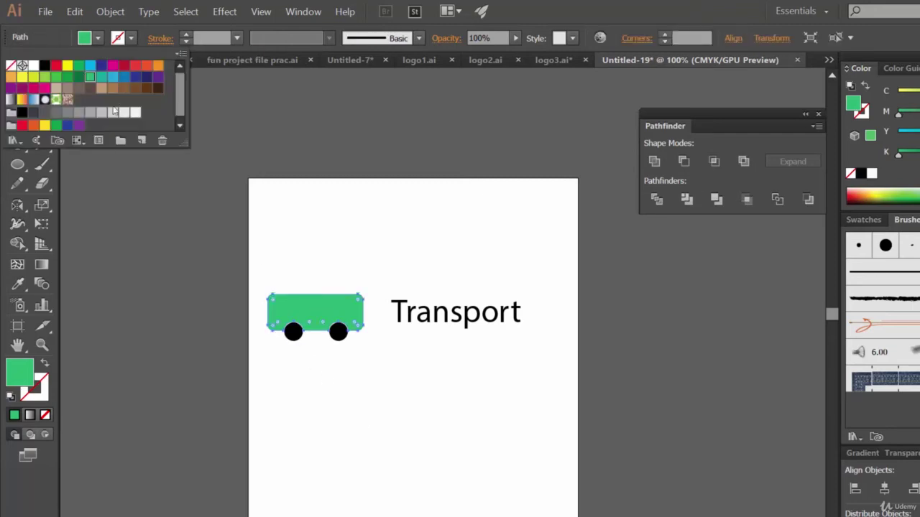
left_click(69, 114)
left_click(45, 125)
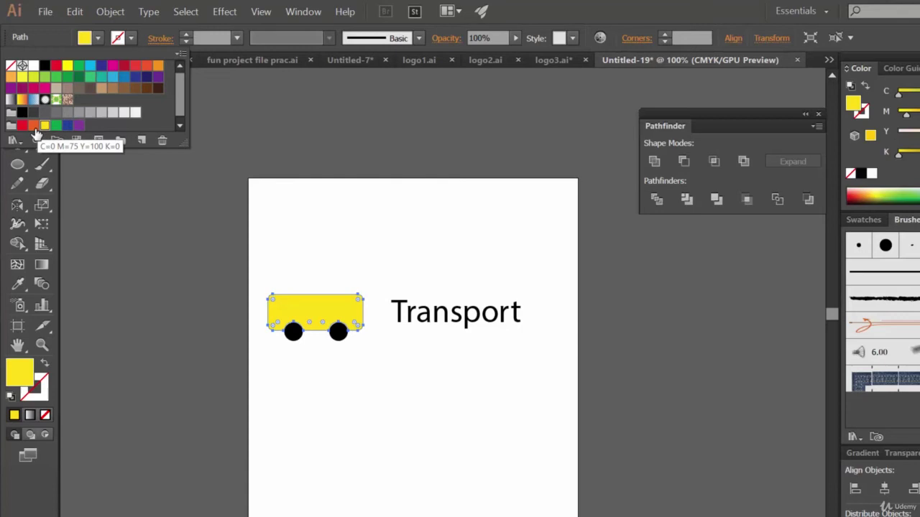
left_click(34, 125)
left_click(79, 89)
left_click(101, 76)
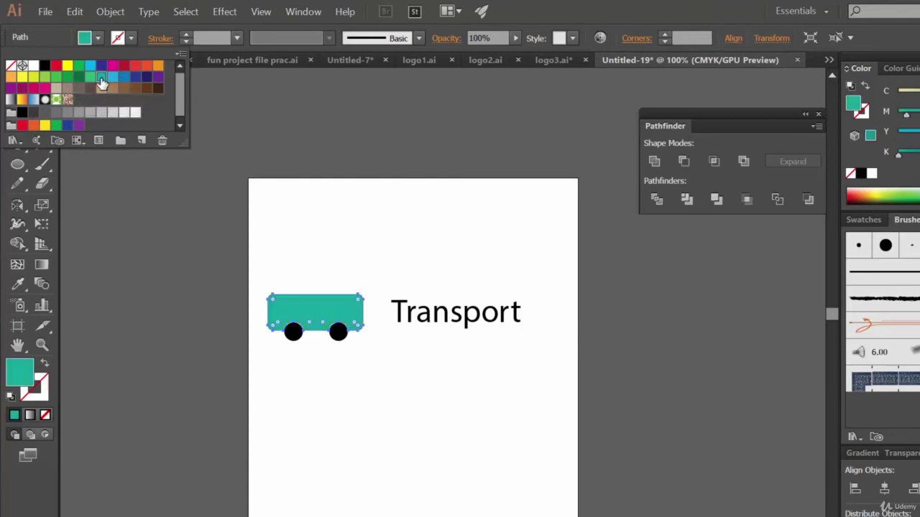
left_click(79, 76)
left_click(373, 246)
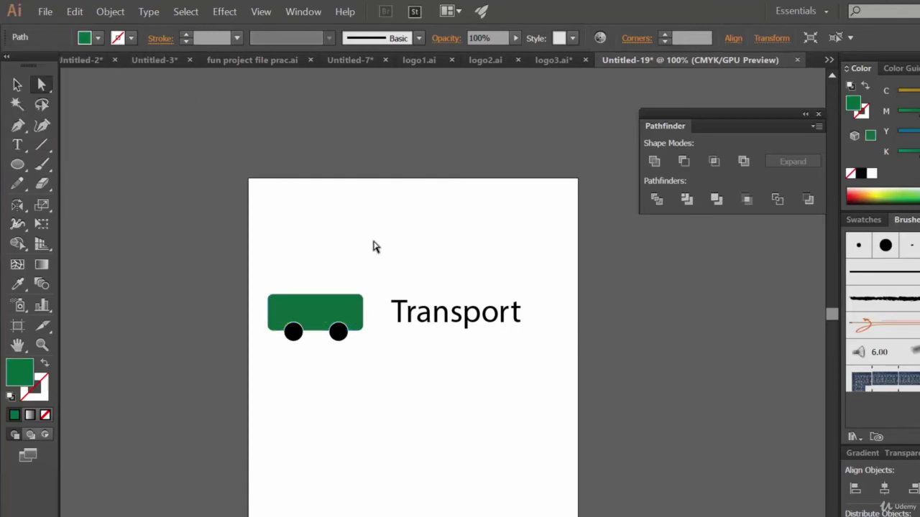
- Try orange and red-orange fills on the bus body
left_click(323, 309)
left_click(97, 38)
left_click(160, 66)
left_click(148, 65)
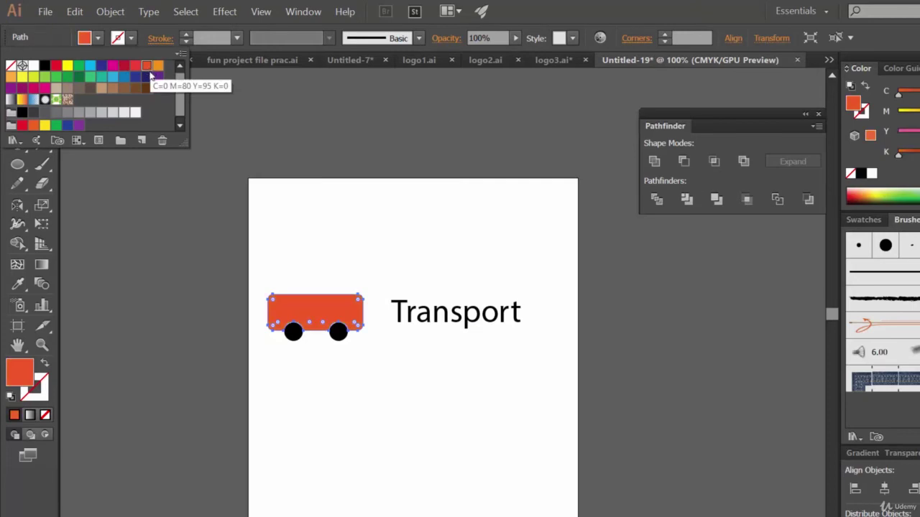
left_click(99, 38)
left_click(98, 38)
- Try cyan, magenta and the brown swirl pattern, then fill the body dark grey
left_click(90, 66)
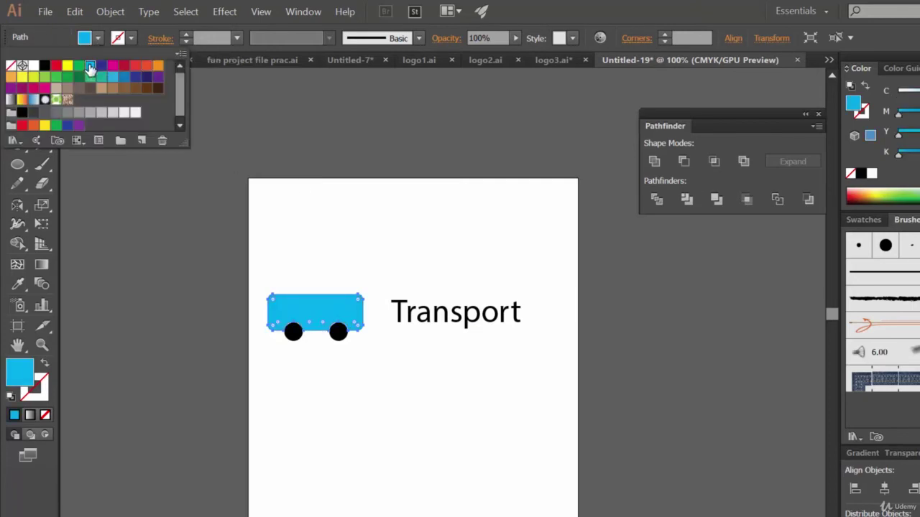
left_click(43, 89)
left_click(67, 100)
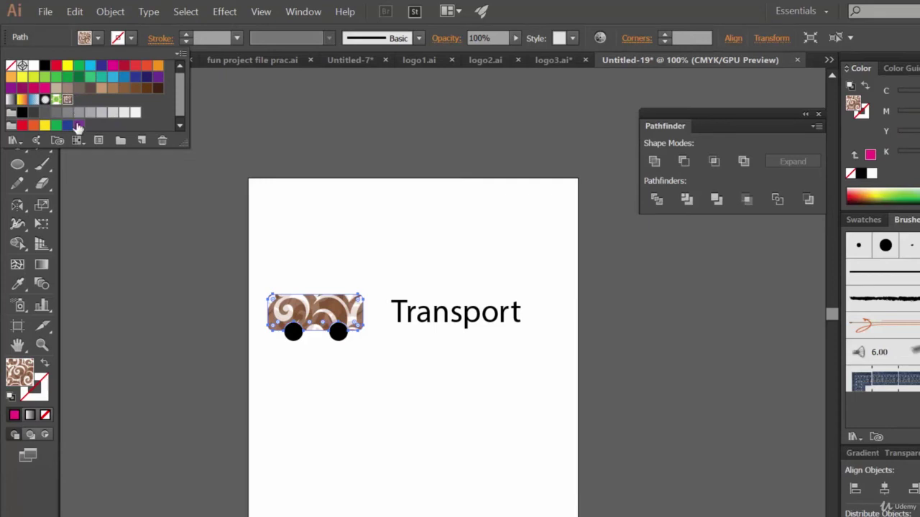
left_click(77, 113)
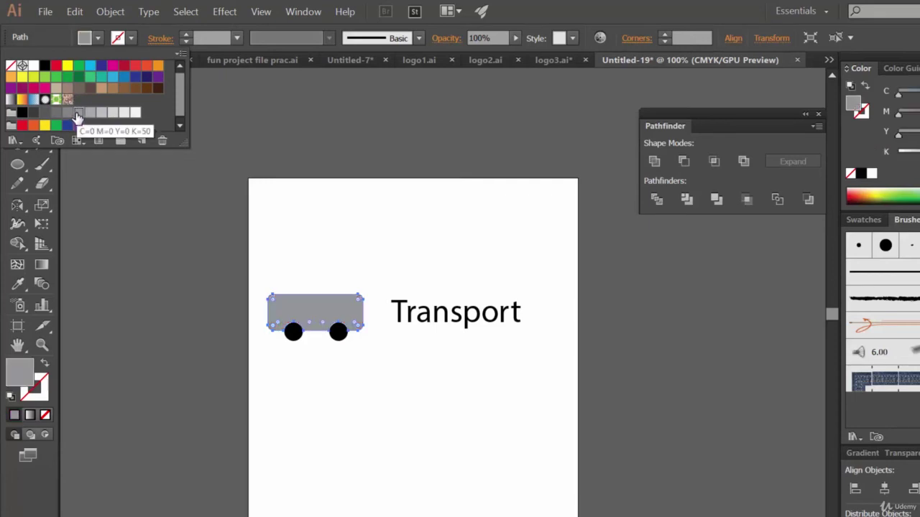
left_click(58, 114)
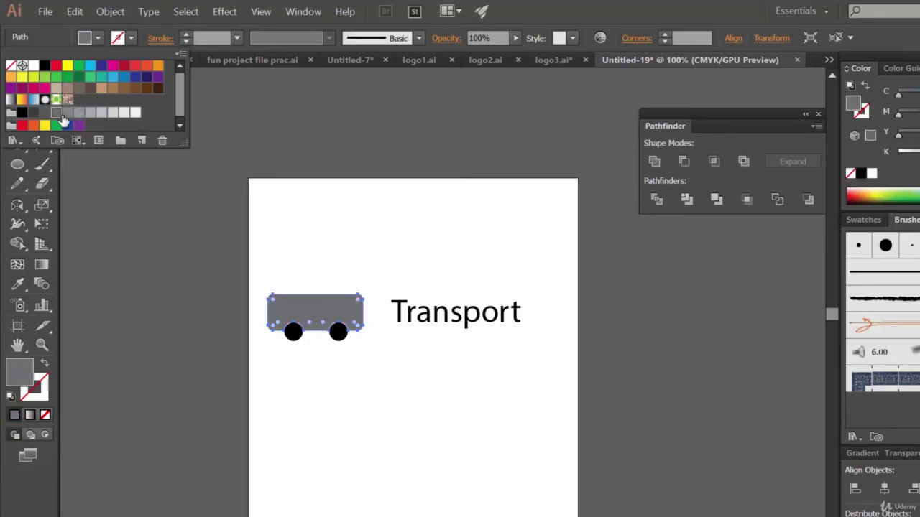
left_click(394, 232)
left_click(394, 254)
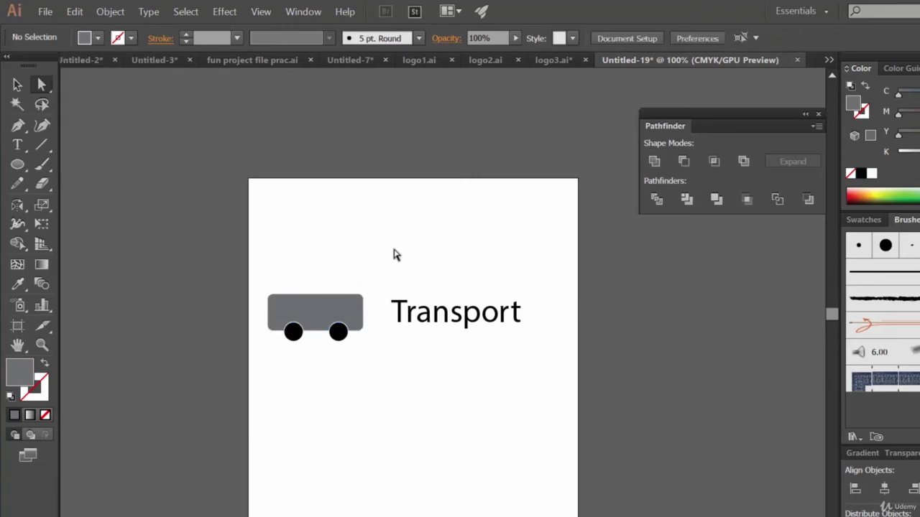
- Set the Transport text in Tw Cen MT Condensed Extra Bold
left_click(454, 316)
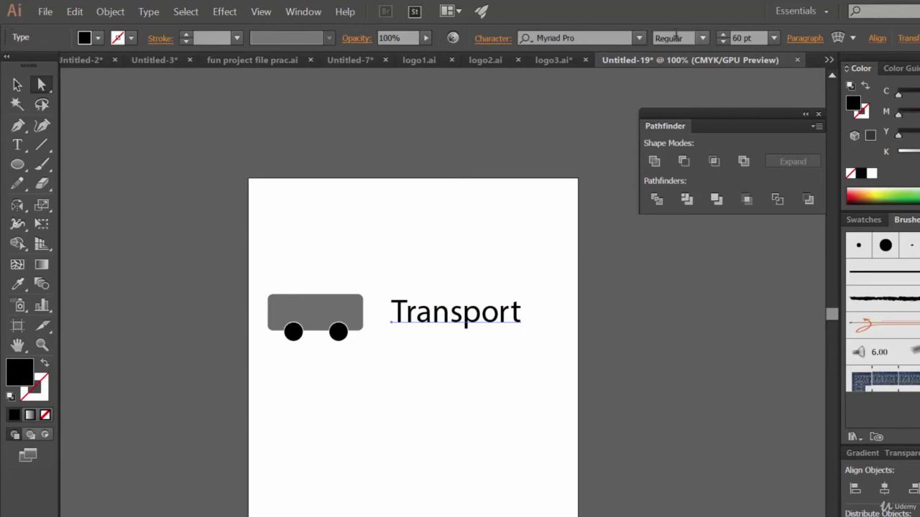
left_click(638, 38)
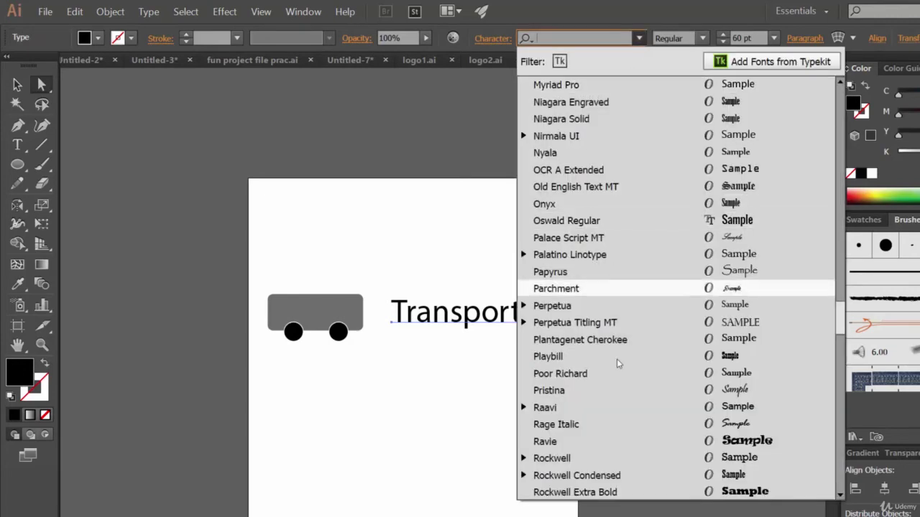
scroll(618, 363, "down", 7)
scroll(619, 365, "down", 9)
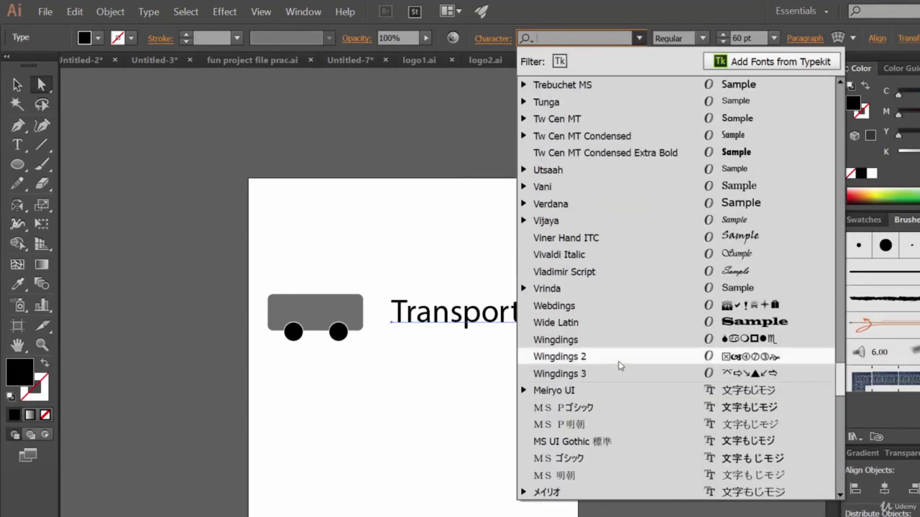
scroll(614, 357, "up", 2)
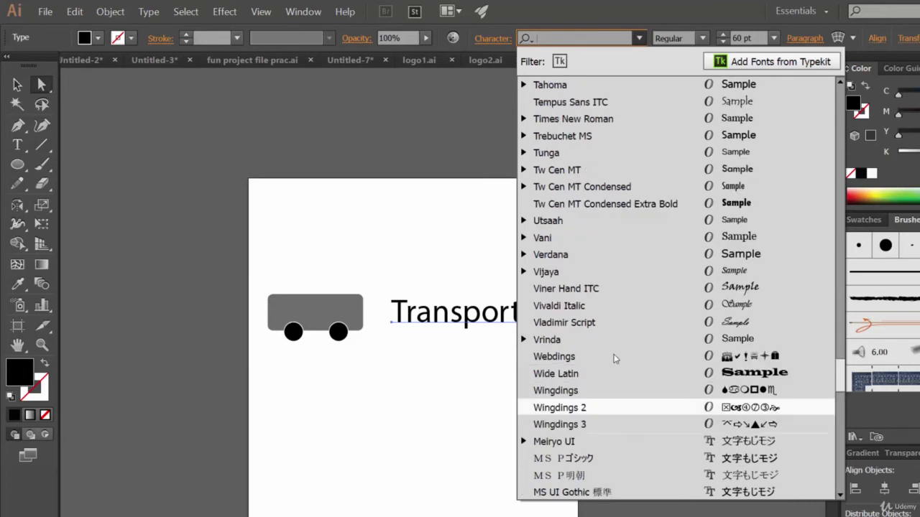
left_click(625, 201)
- Nudge the Transport text slightly left toward the bus
left_click(477, 273)
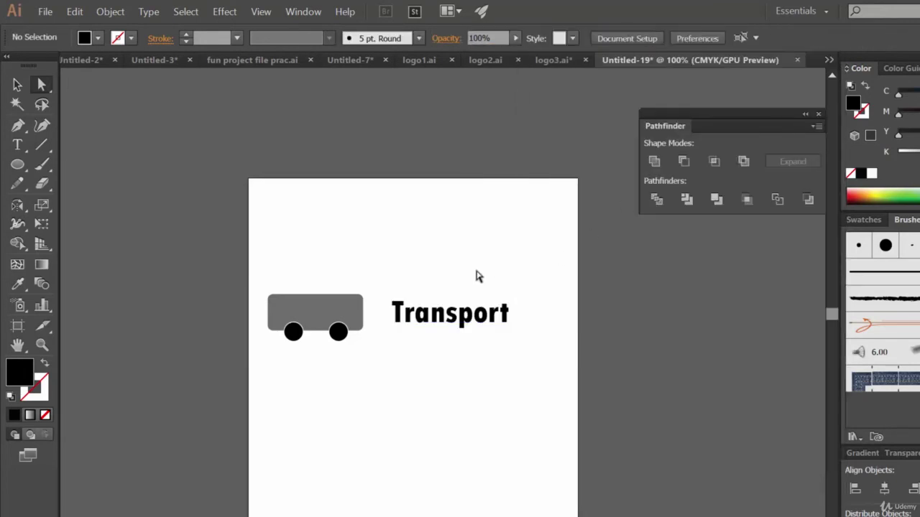
left_click(475, 323)
left_click_drag(469, 323, 463, 323)
left_click(496, 361)
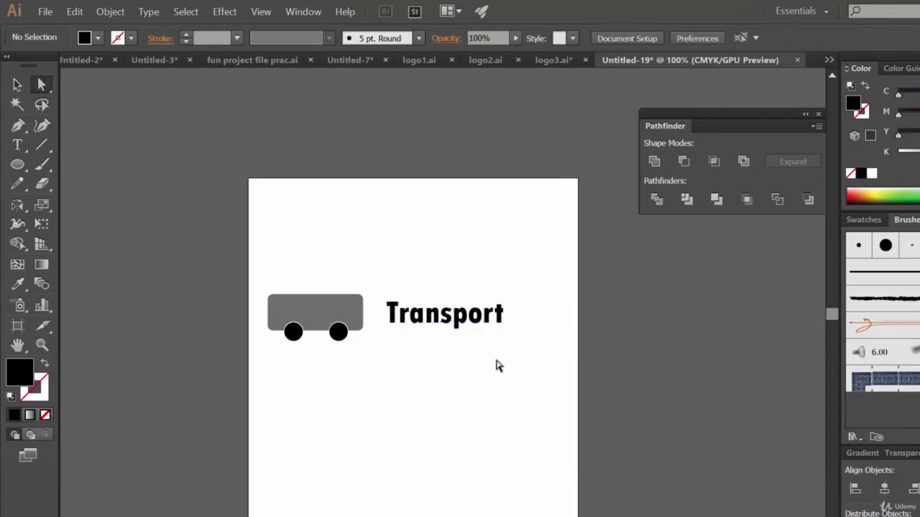
- Retype the wordmark in capitals so it reads TRANSPORT
key("t")
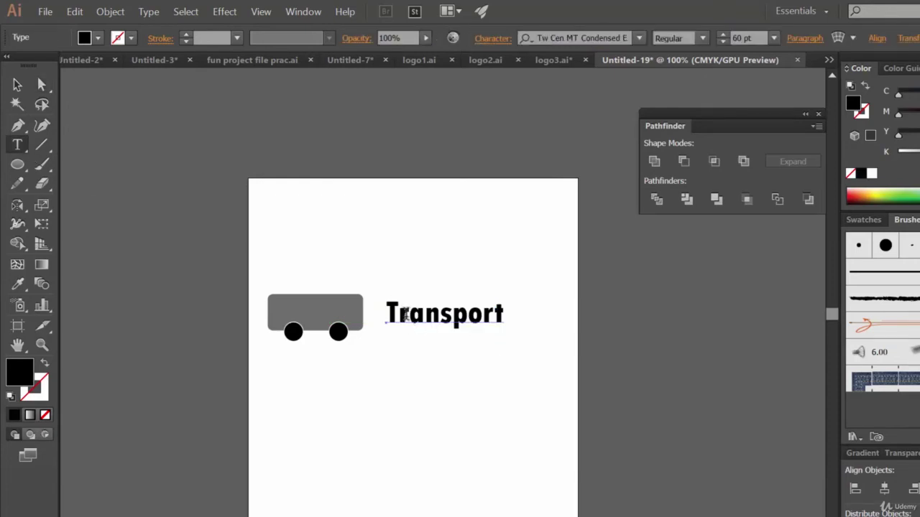
left_click_drag(400, 314, 526, 313)
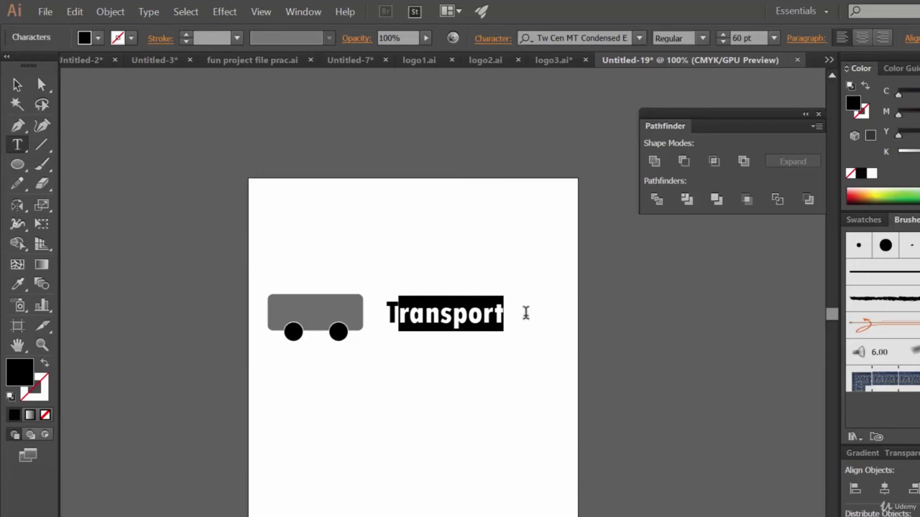
type("R")
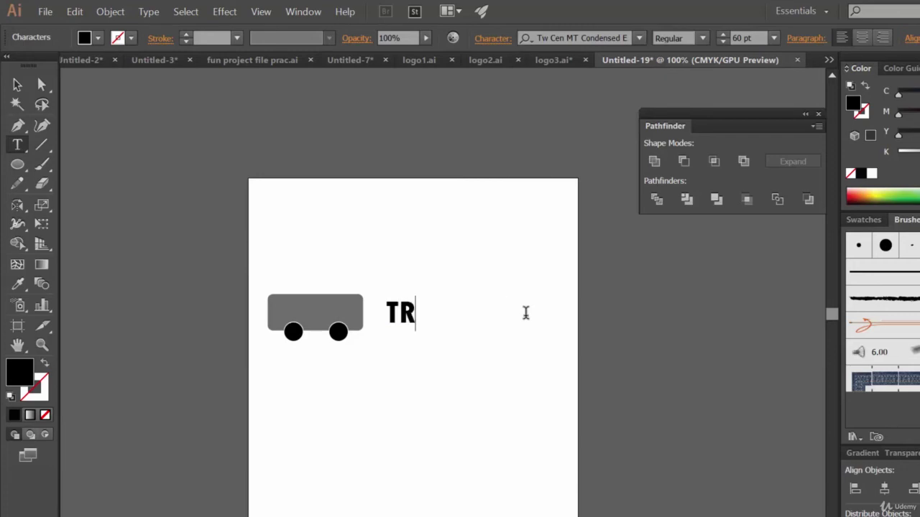
type("ANS")
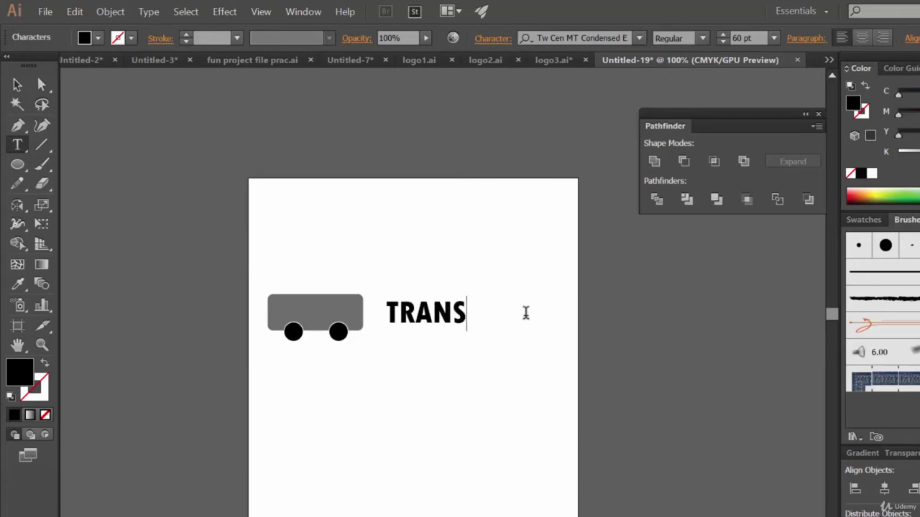
type("PORT")
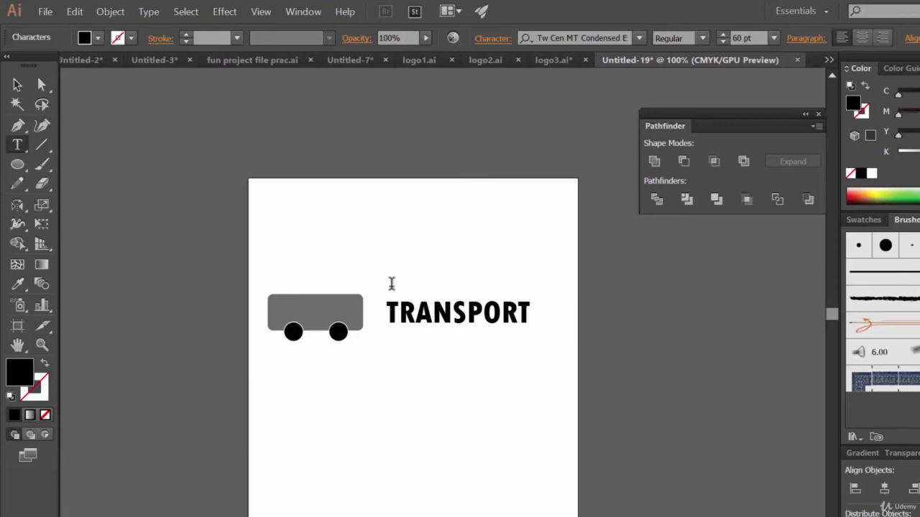
left_click(24, 90)
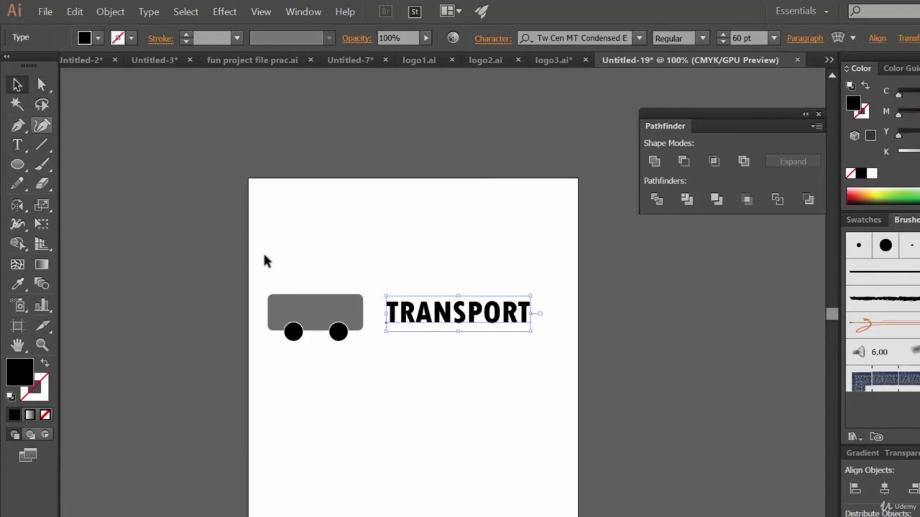
left_click(506, 398)
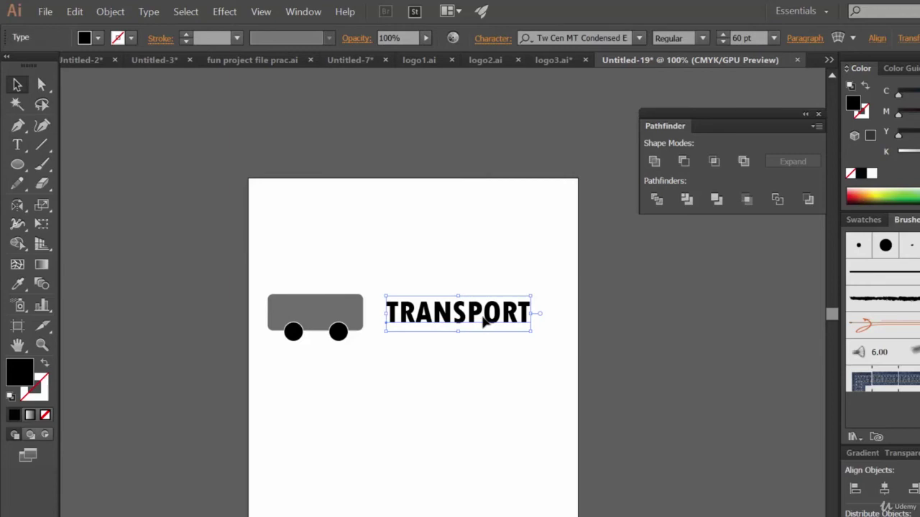
- Expand the TRANSPORT text into filled letter shapes with Object > Expand
left_click(490, 384)
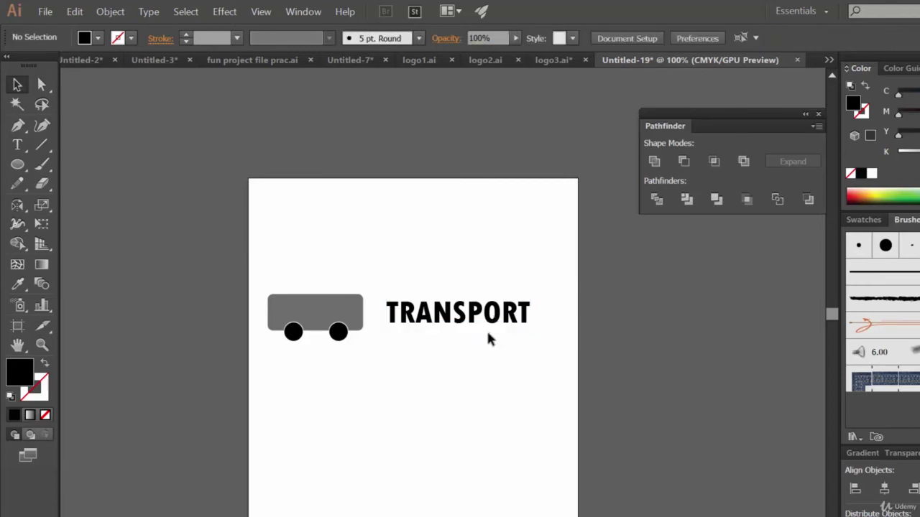
left_click(456, 320)
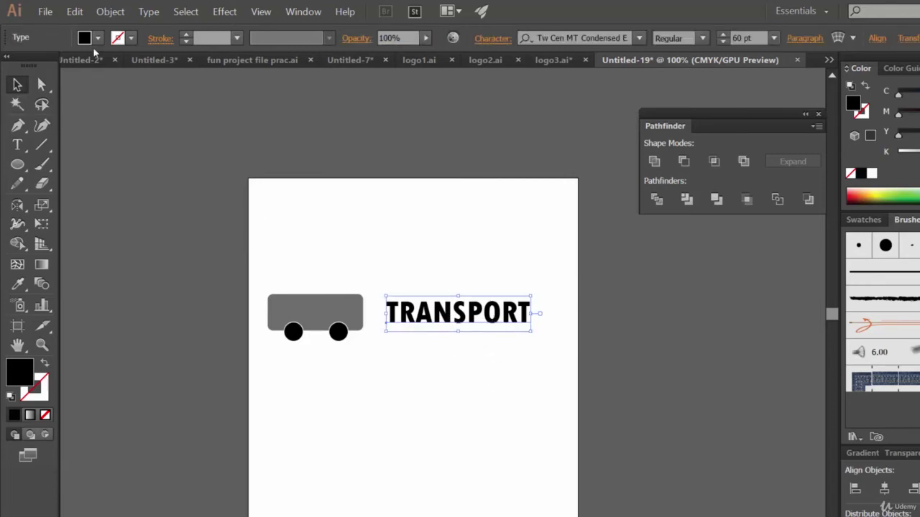
left_click(115, 13)
left_click(147, 137)
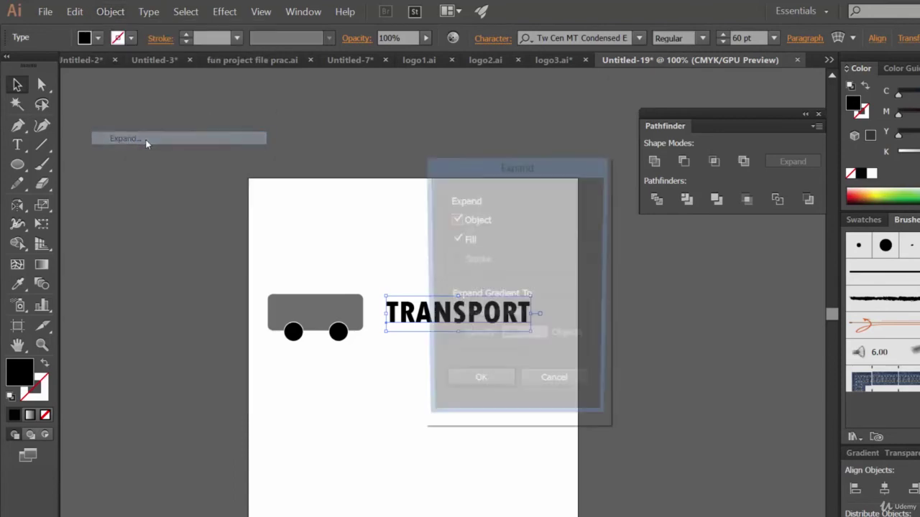
left_click(479, 388)
left_click(455, 383)
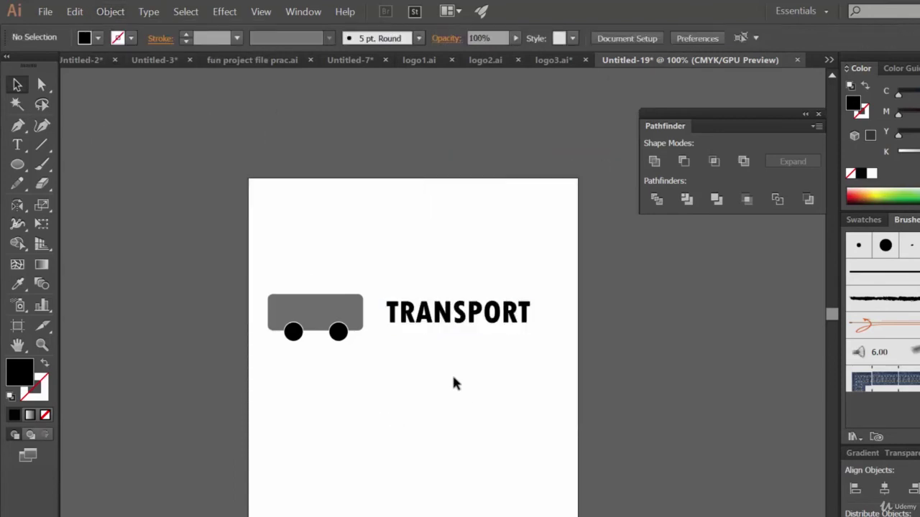
- Pull an anchor point on the O's outline slightly upward
left_click(496, 321)
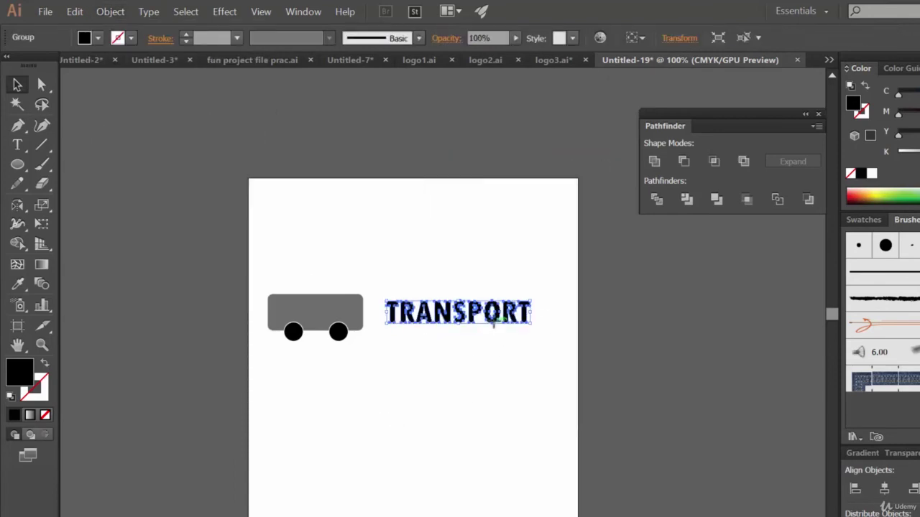
left_click(489, 362)
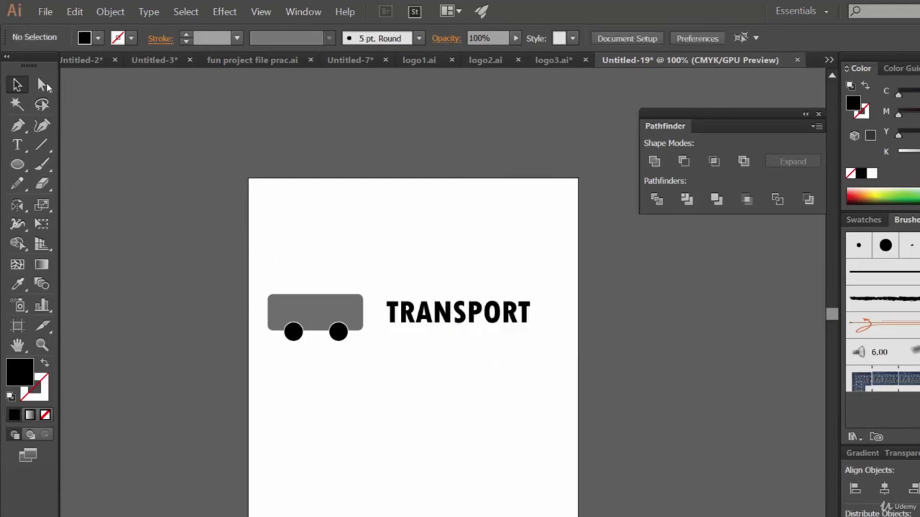
left_click(494, 323)
left_click_drag(494, 324, 495, 320)
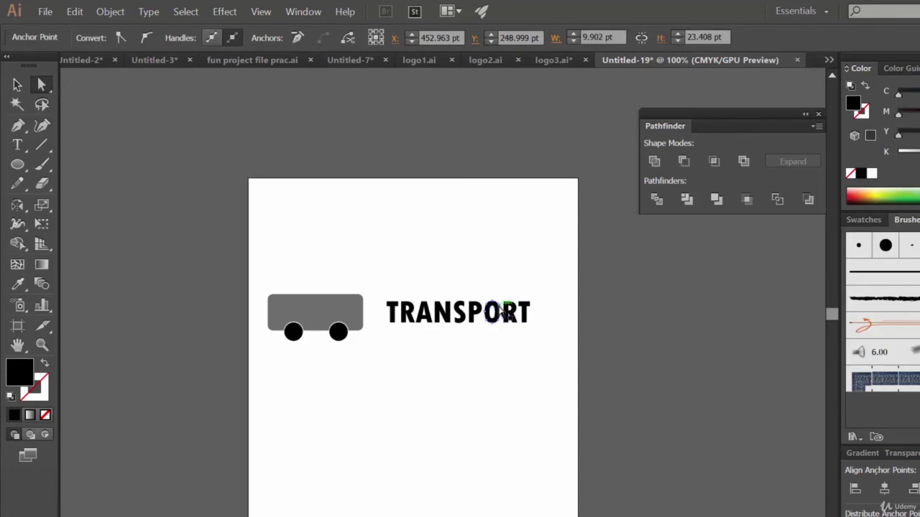
left_click(503, 309)
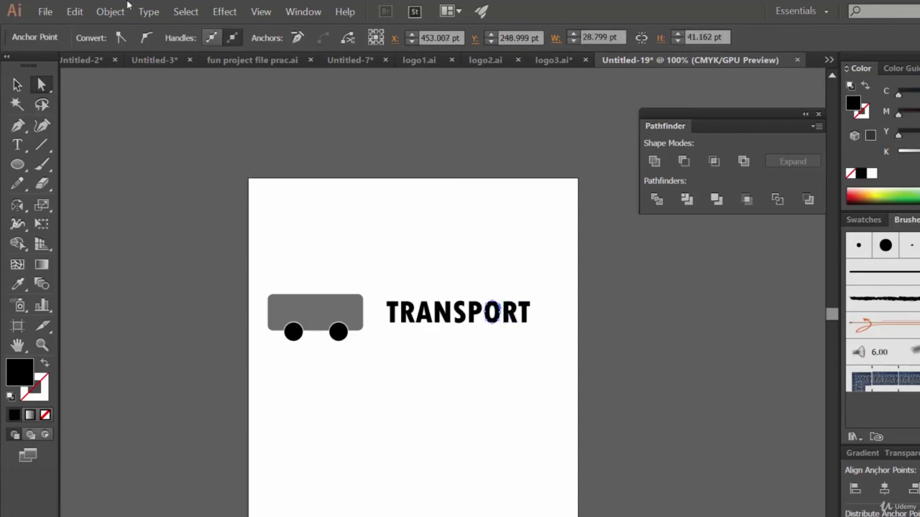
- Switch to Direct Selection (A) and zoom in to 200% on the logo
left_click(17, 86)
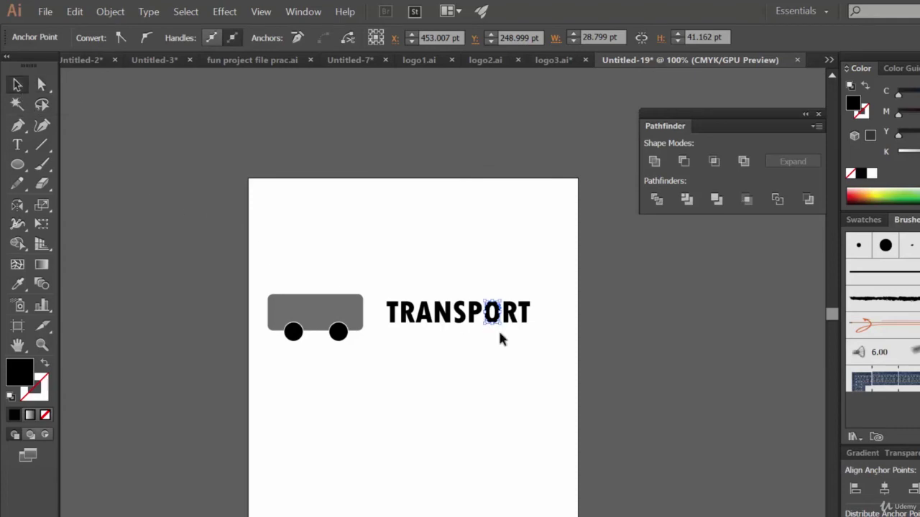
left_click(489, 347)
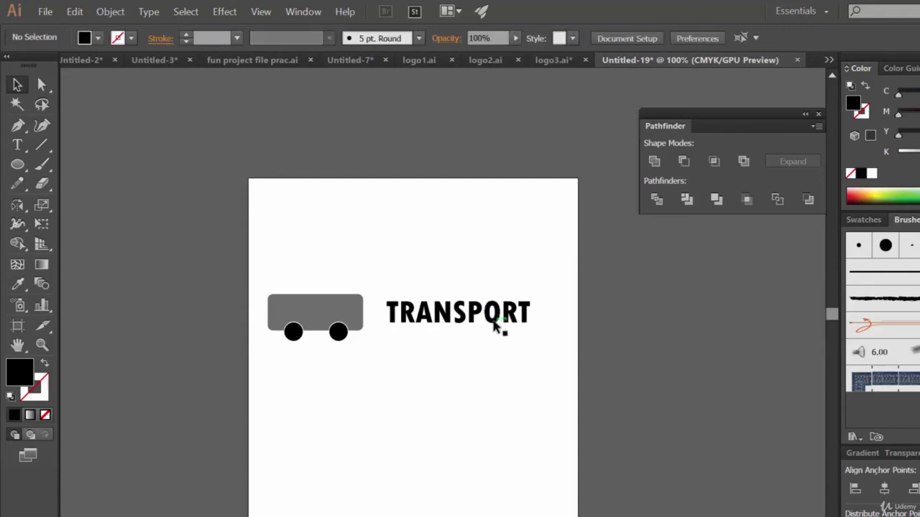
left_click(495, 324)
left_click(492, 353)
key("a")
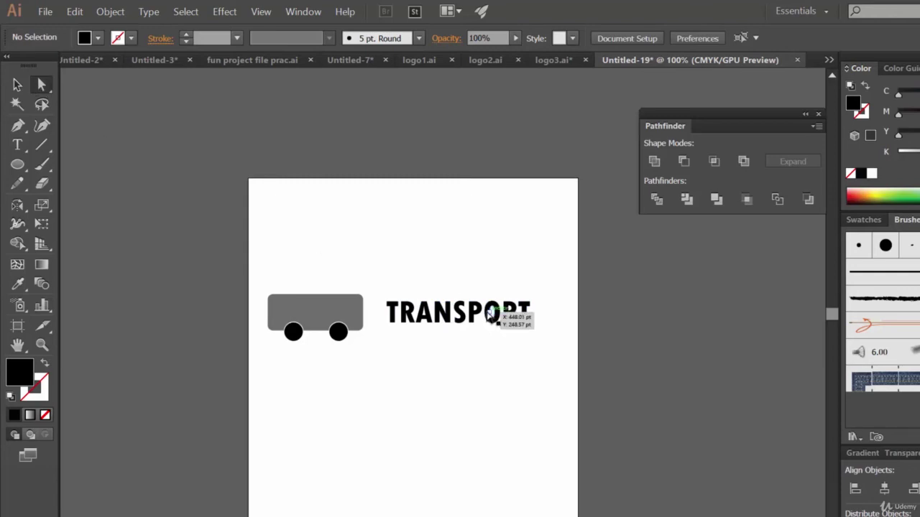
key("ctrl+equal")
key("ctrl+equal")
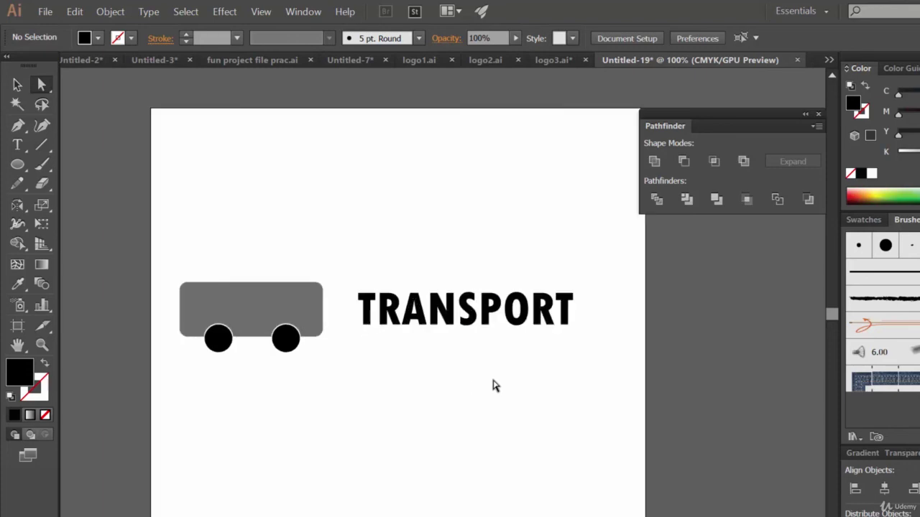
- Try orange and then blue fills on the O of TRANSPORT
left_click(537, 298)
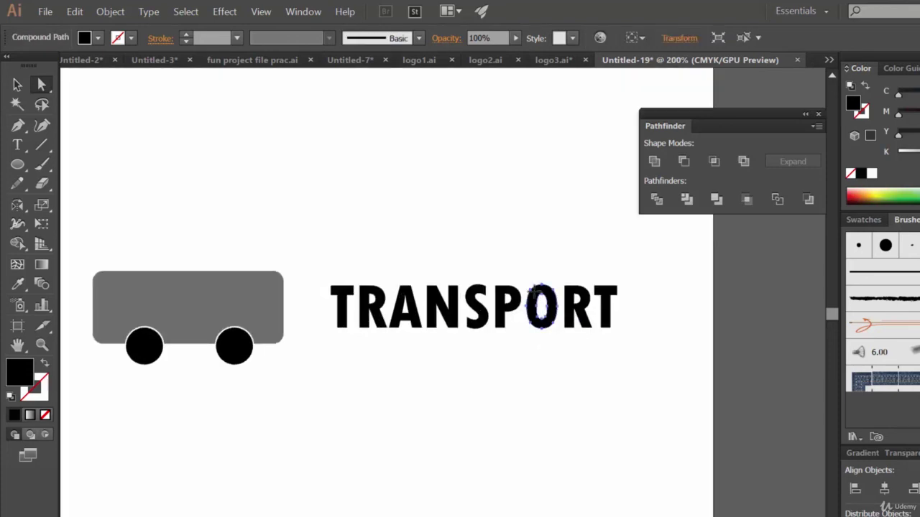
left_click(99, 38)
left_click(158, 66)
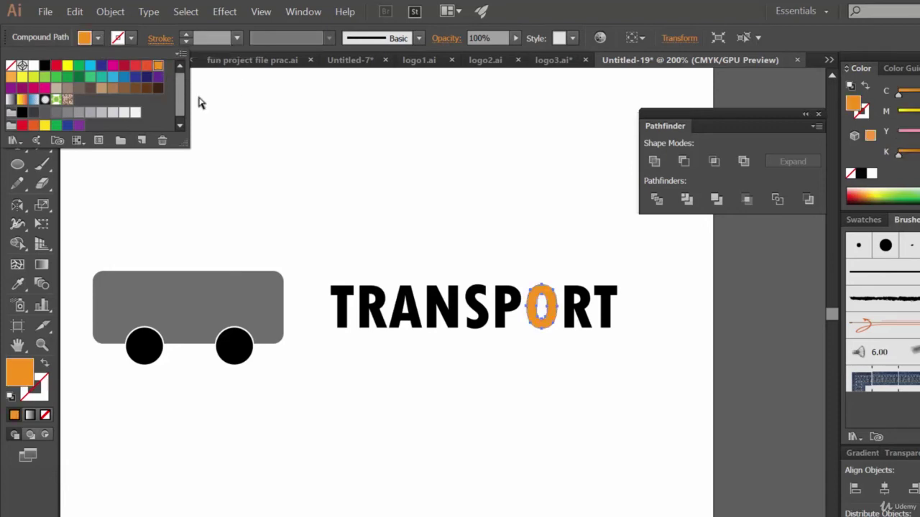
left_click(122, 77)
left_click(369, 204)
left_click(372, 205)
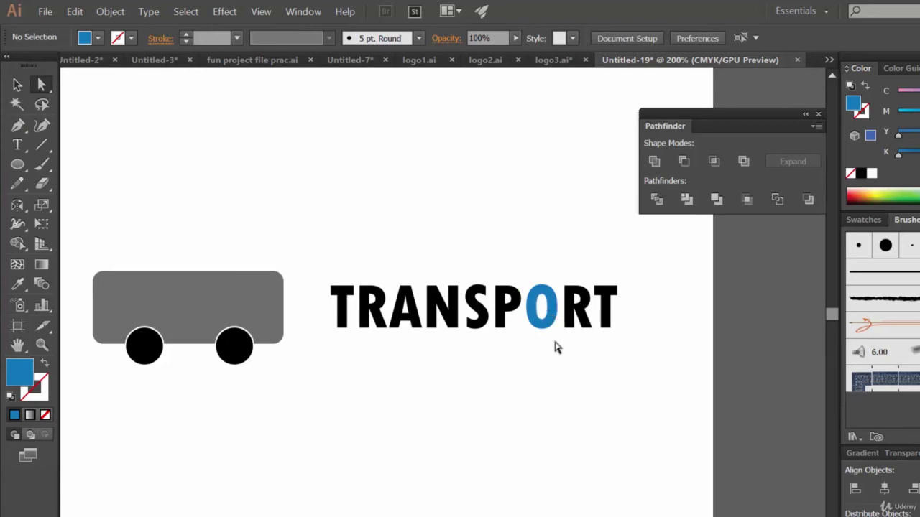
- Reselect the whole O and fill it red instead of blue
left_click(538, 298)
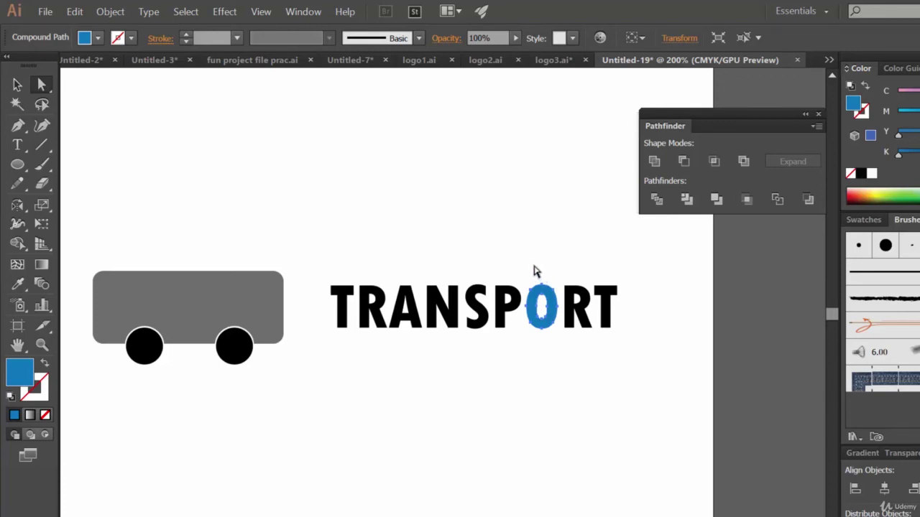
key("ctrl+1")
left_click(388, 458)
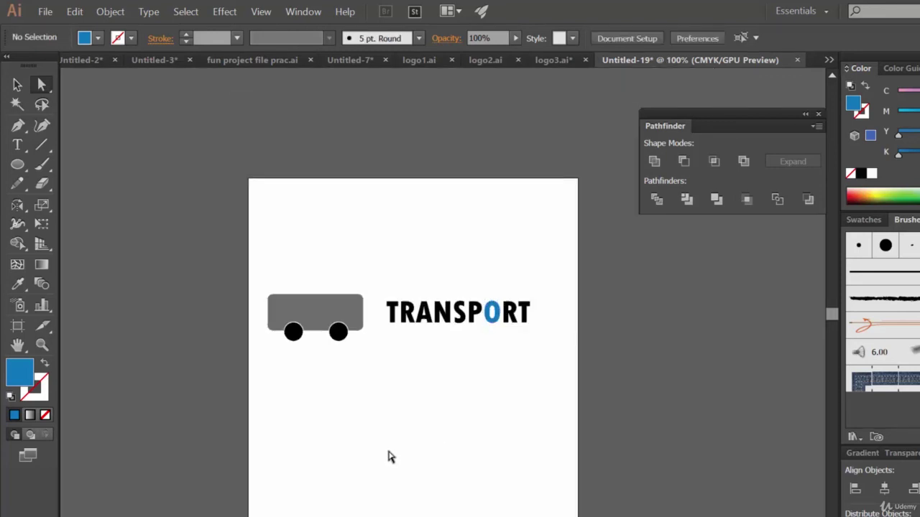
left_click(492, 324)
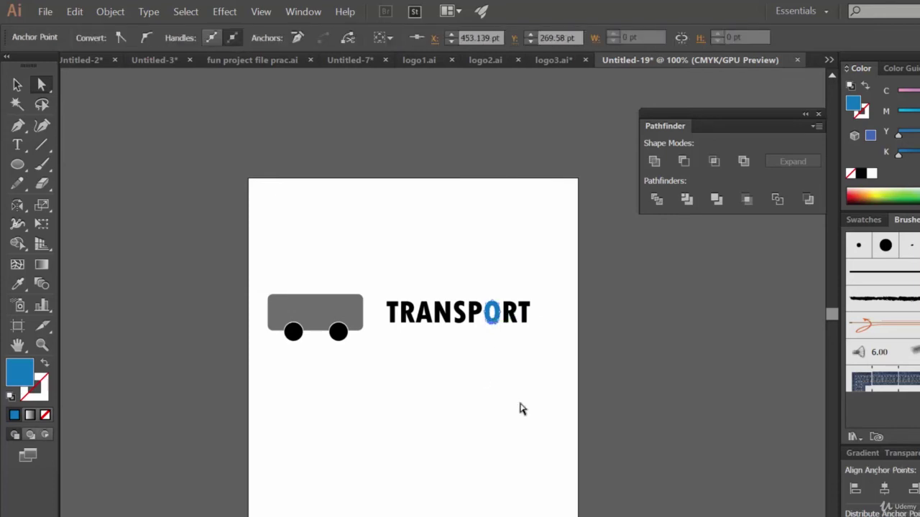
key("ctrl+plus")
key("ctrl+plus")
key("v")
left_click(98, 37)
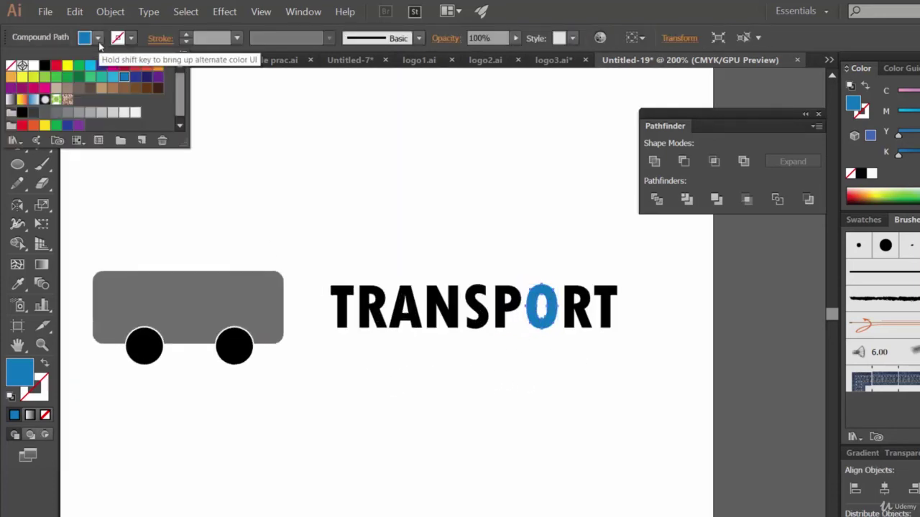
left_click(124, 66)
left_click(135, 66)
left_click(352, 201)
key("a")
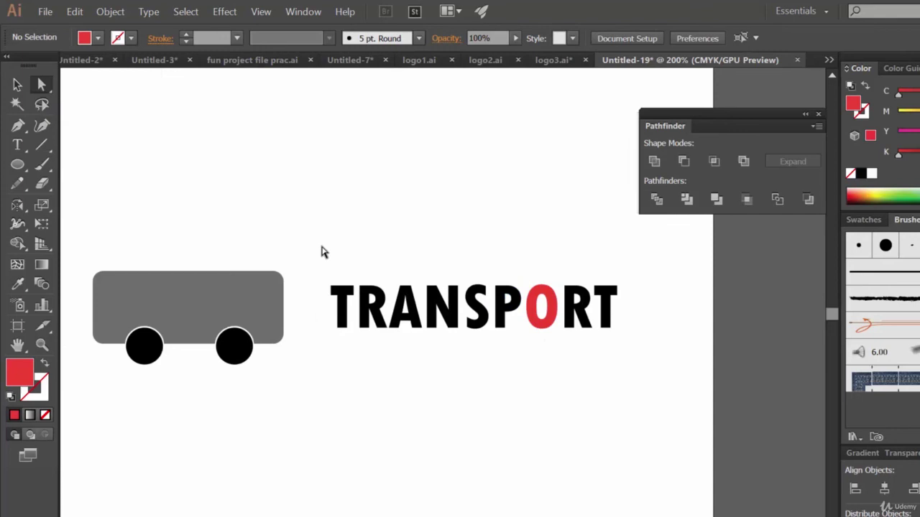
left_click(237, 349)
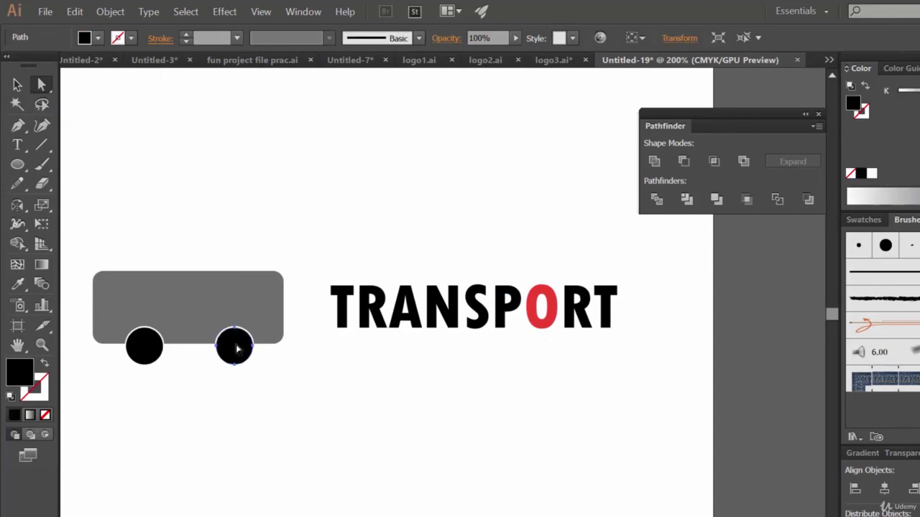
- Fill the right and left bus wheels red
left_click(99, 40)
left_click(136, 67)
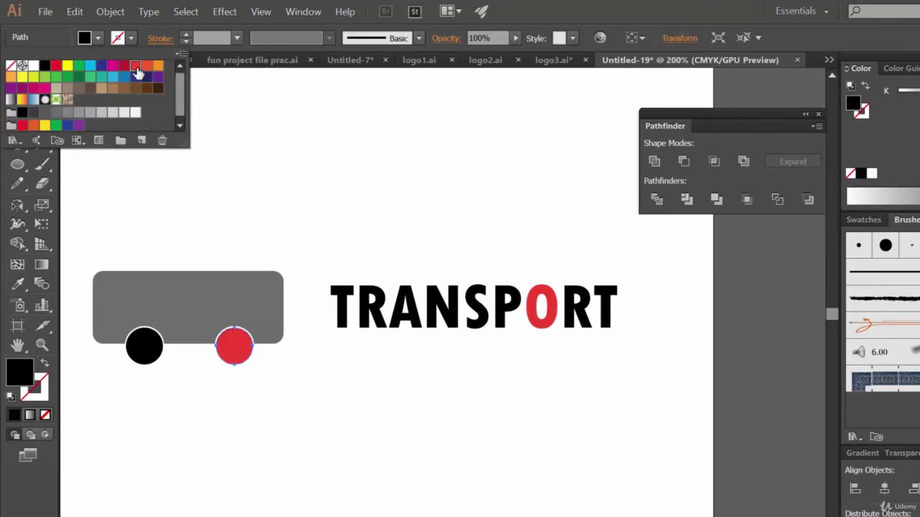
left_click(145, 346)
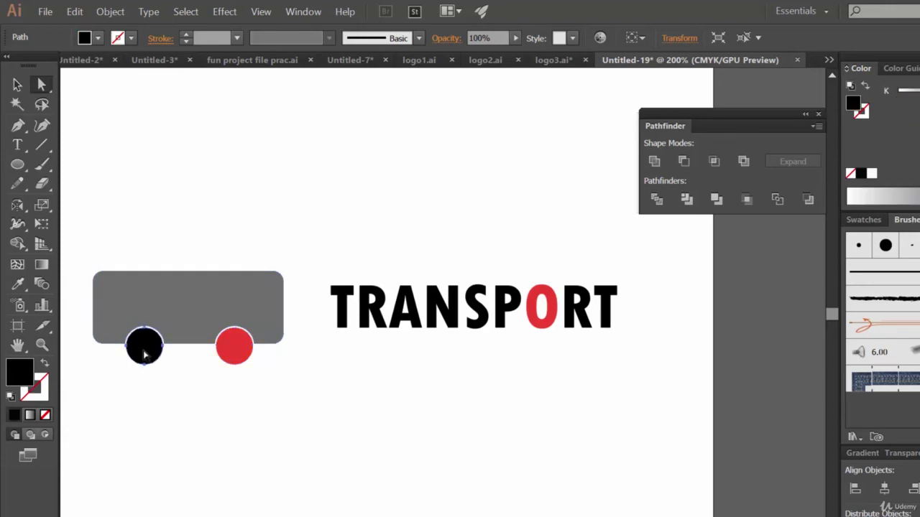
left_click(99, 40)
left_click(136, 68)
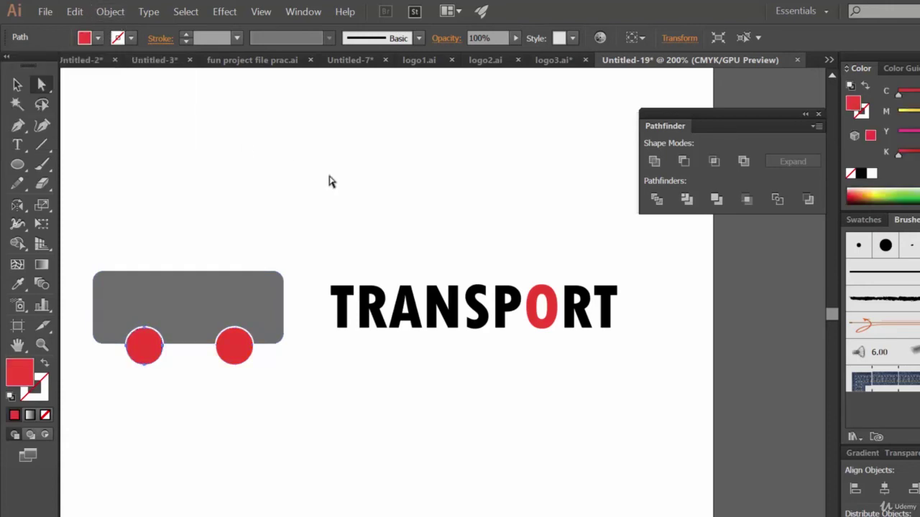
- Fill the bus body green after briefly trying orange
left_click(245, 309)
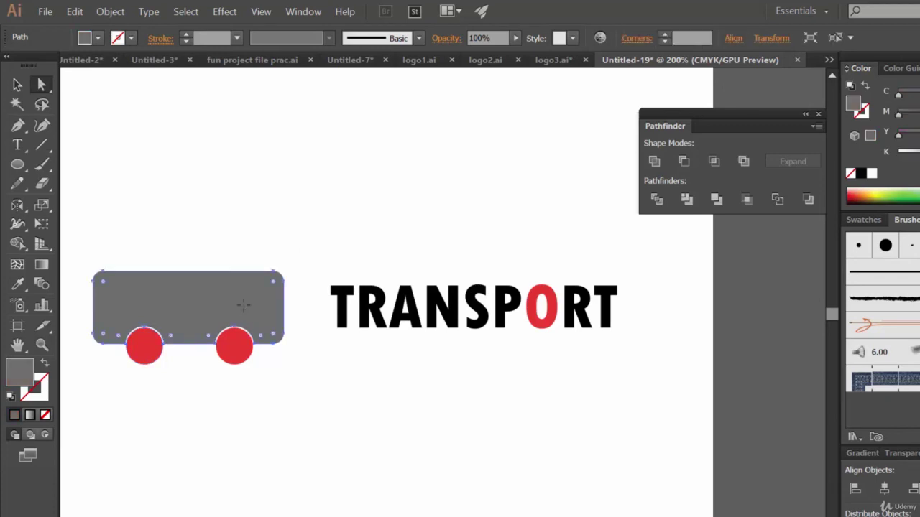
left_click(98, 38)
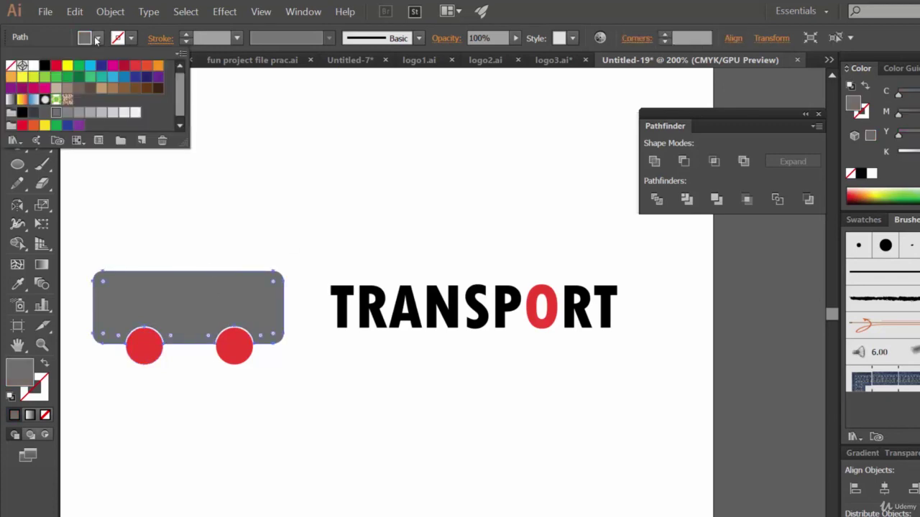
left_click(158, 67)
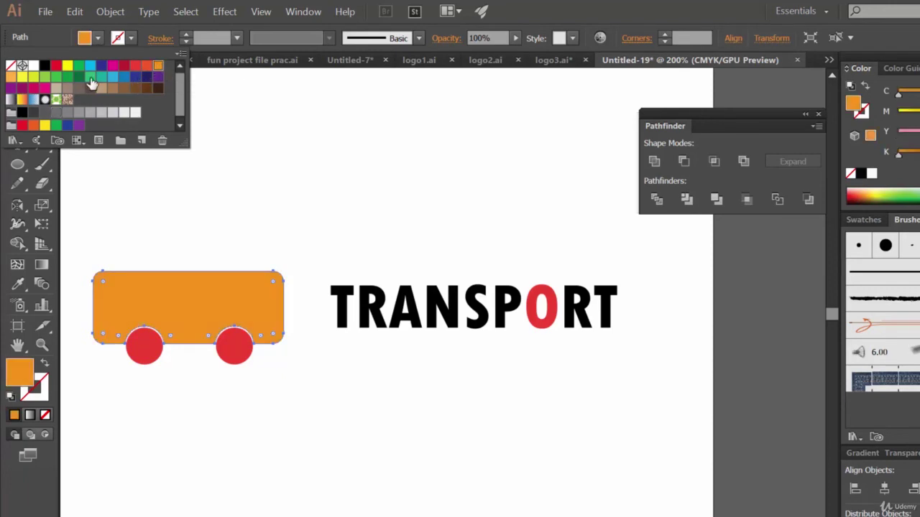
left_click(66, 77)
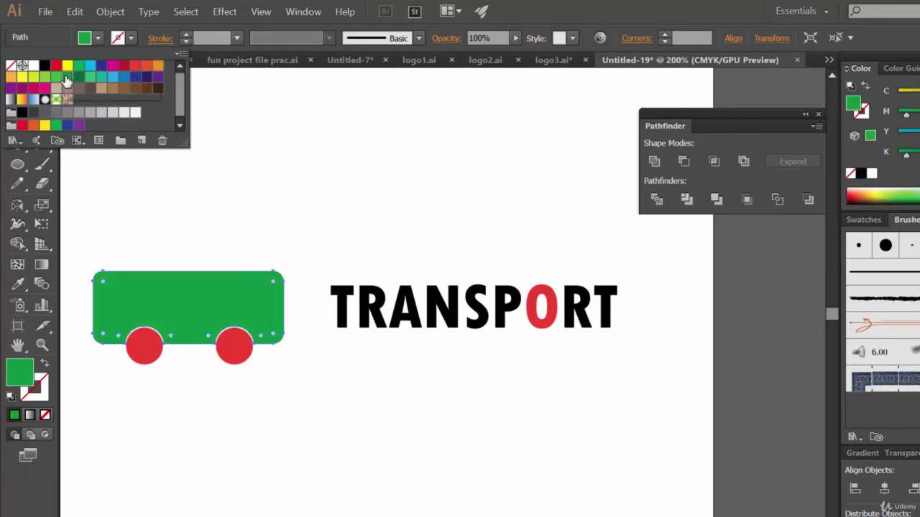
left_click(413, 247)
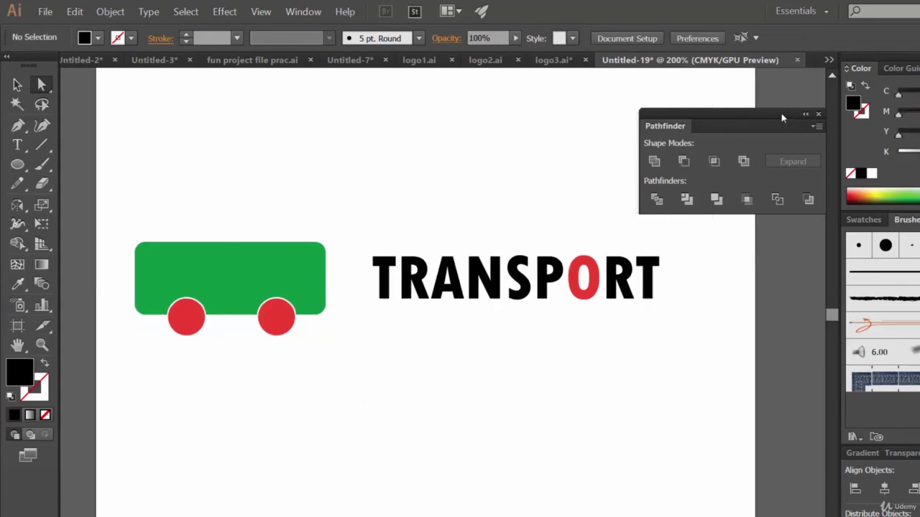
left_click_drag(783, 117, 788, 102)
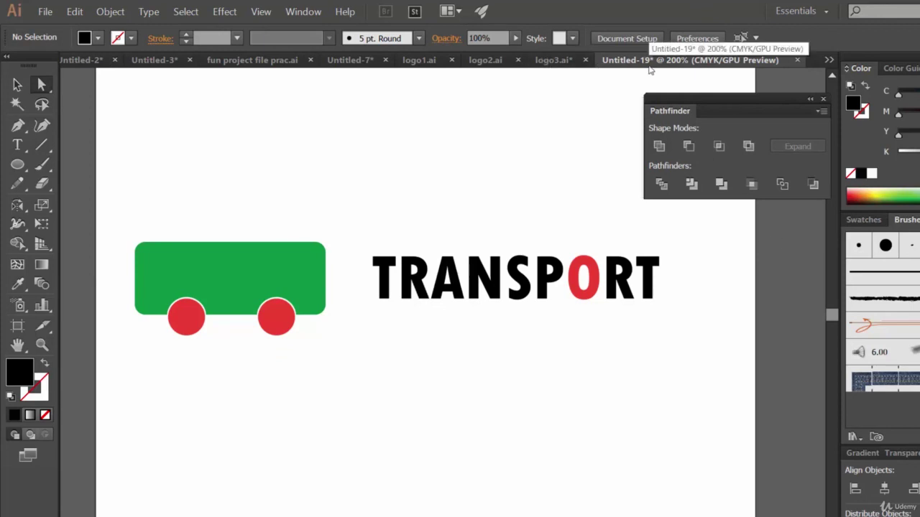
- Save the logo as logo4.ai, accepting the default Illustrator options
key("ctrl+s")
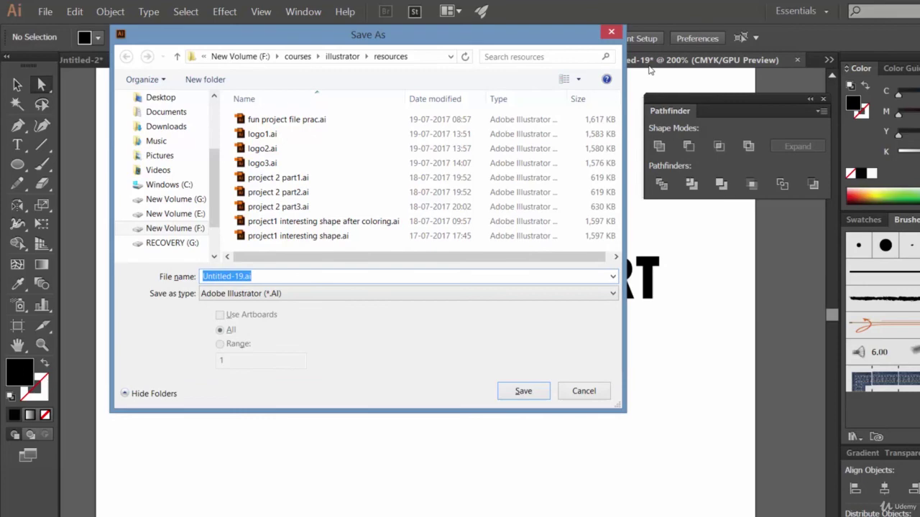
type("logo4")
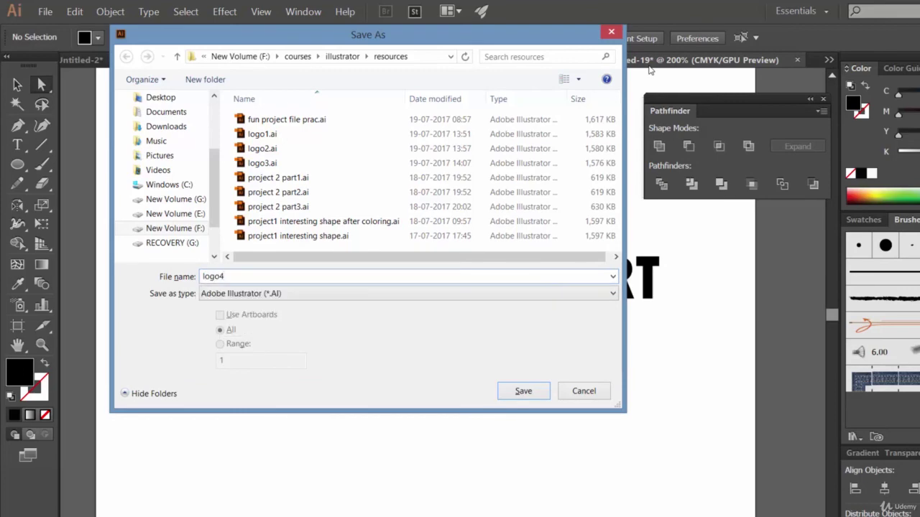
left_click(523, 391)
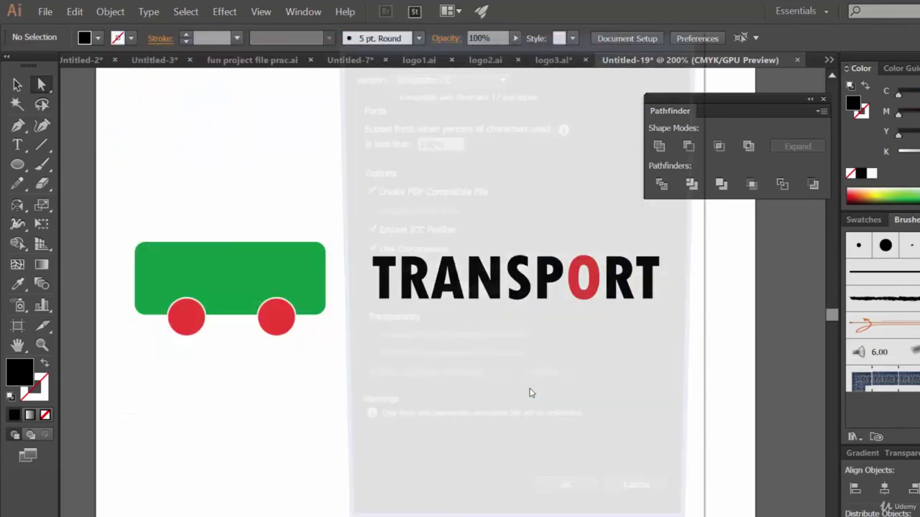
left_click(586, 512)
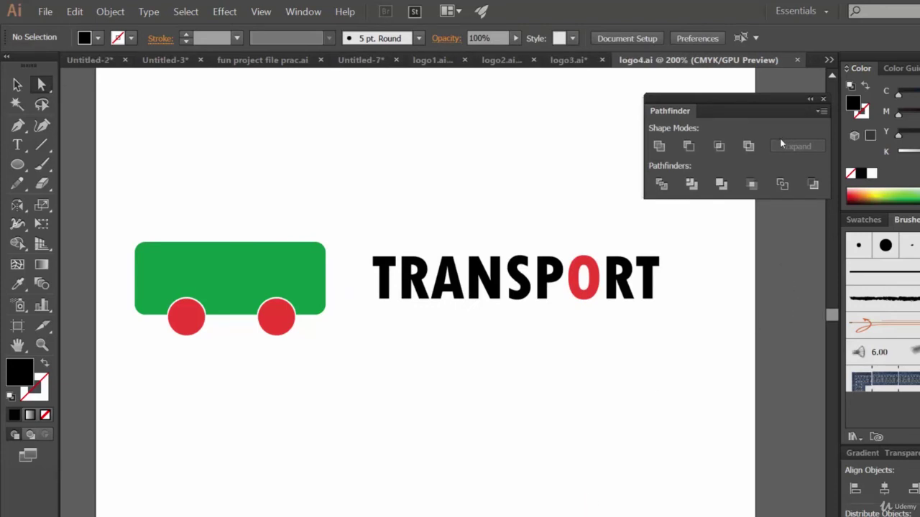
- Compare the BRICKS, ROSHNI and PACMAN logos in logo1–logo3 with the TRANSPORT logo
left_click(429, 62)
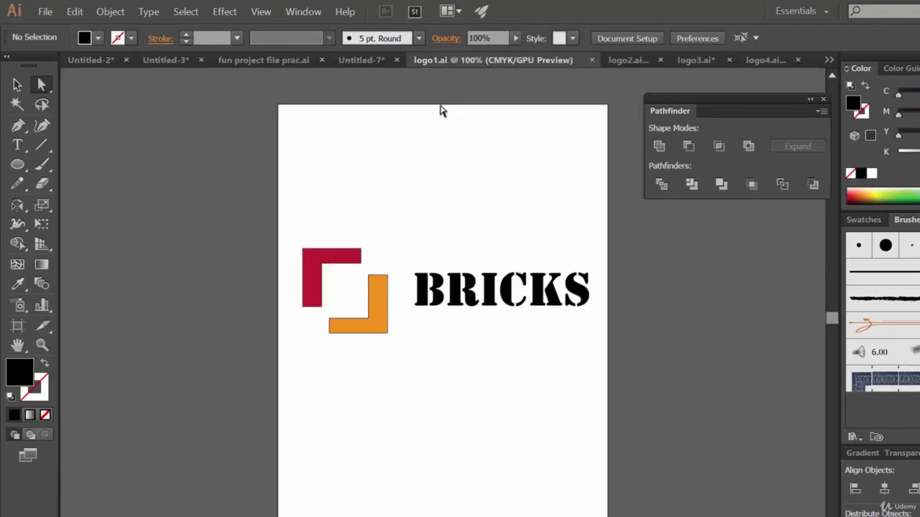
left_click(618, 62)
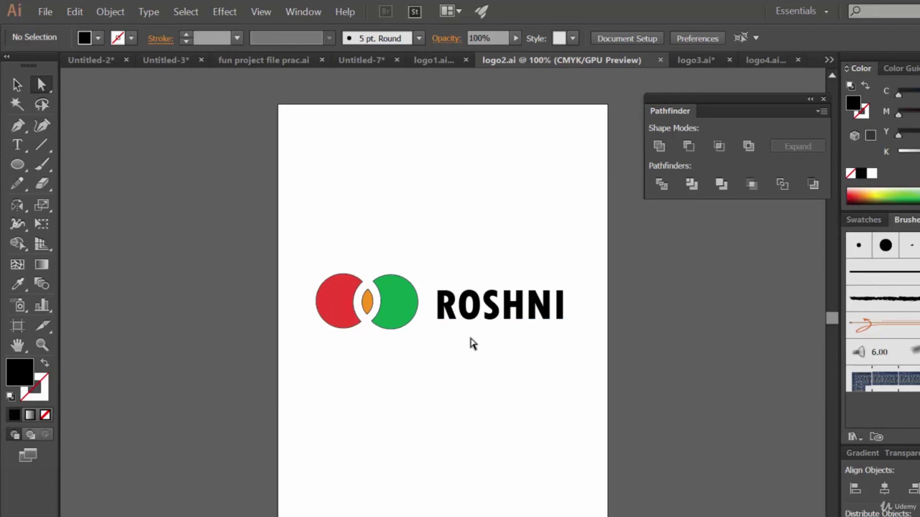
left_click(694, 61)
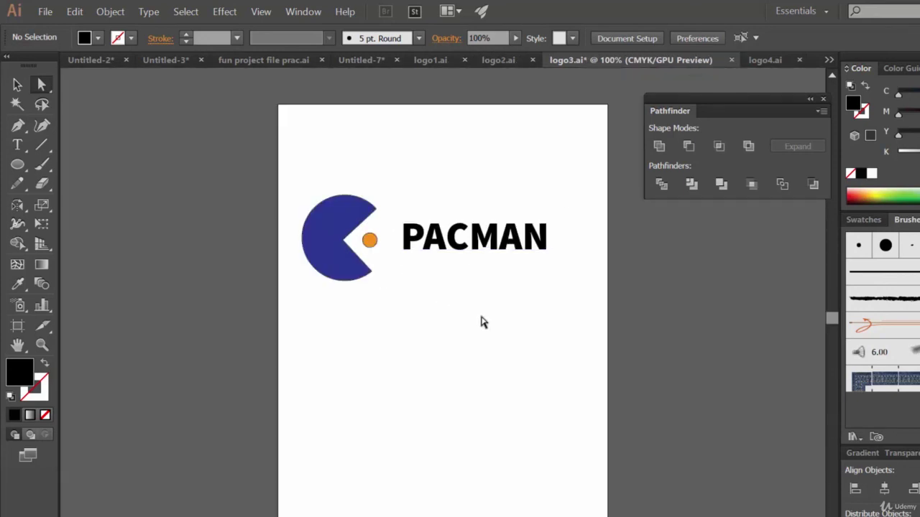
left_click(764, 60)
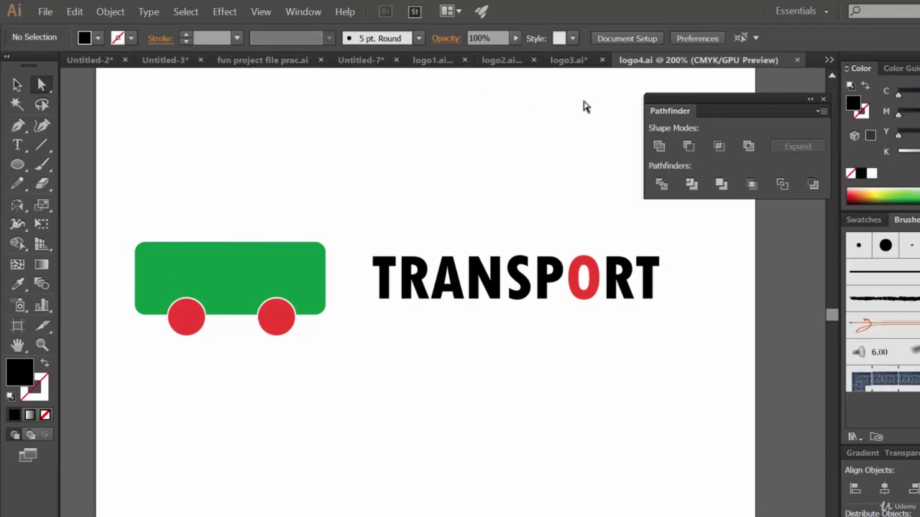
left_click(570, 62)
left_click(521, 60)
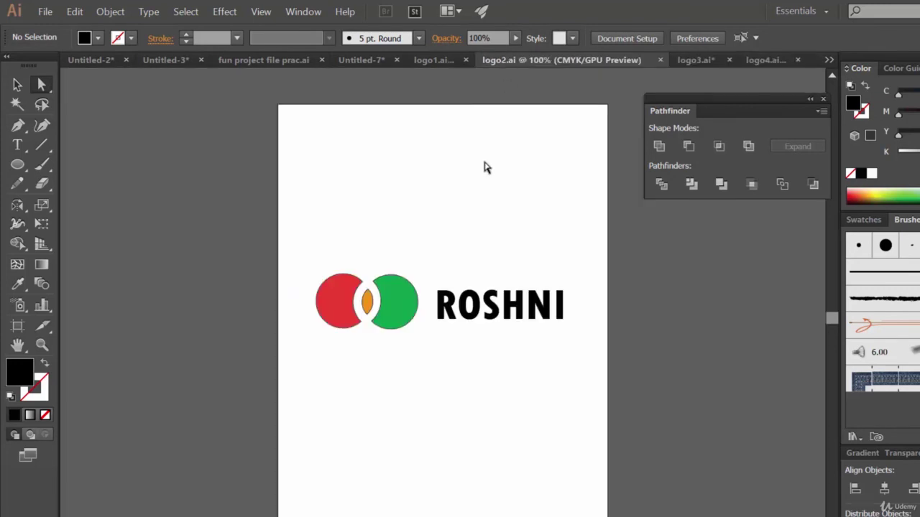
left_click(429, 62)
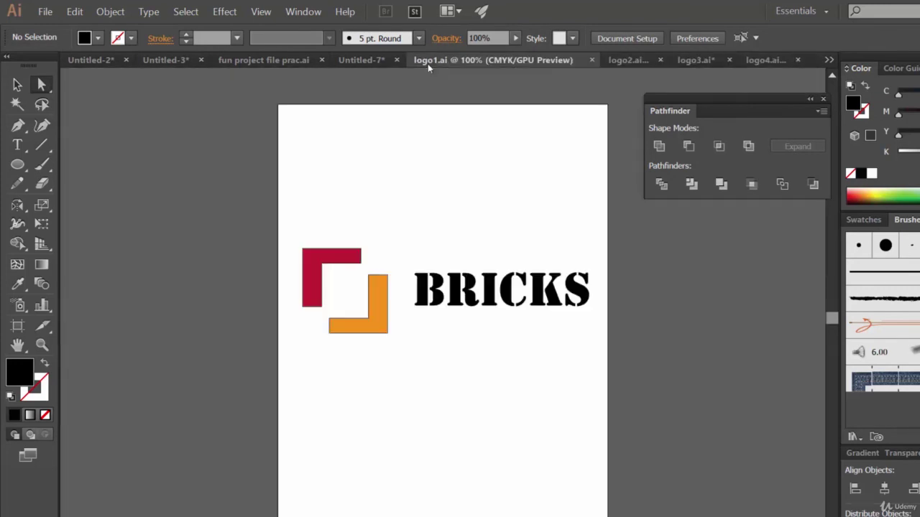
left_click(625, 62)
left_click(689, 62)
left_click(766, 62)
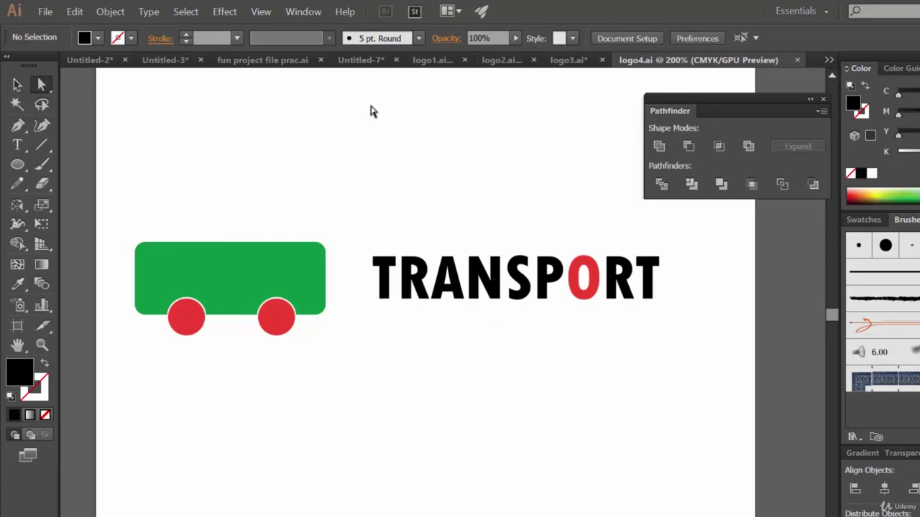
- Switch to the Untitled-7 document showing the INSURANCE logo
left_click(353, 61)
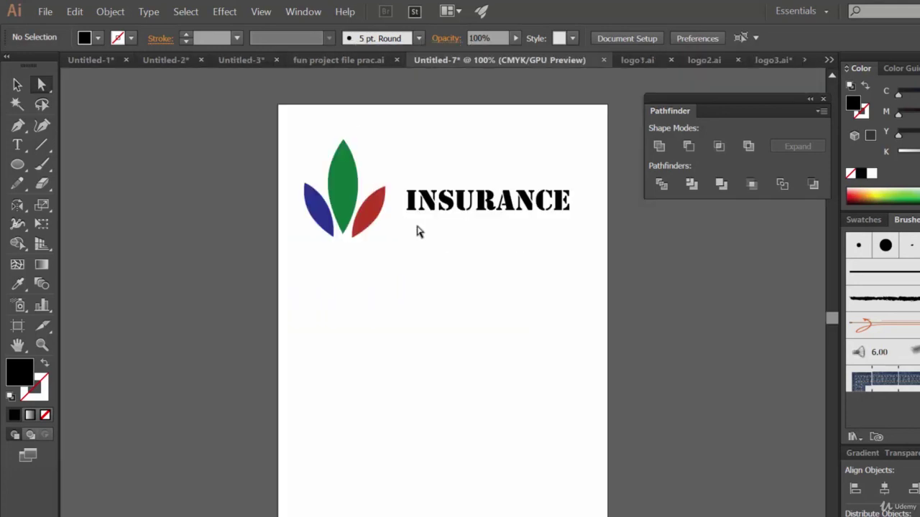